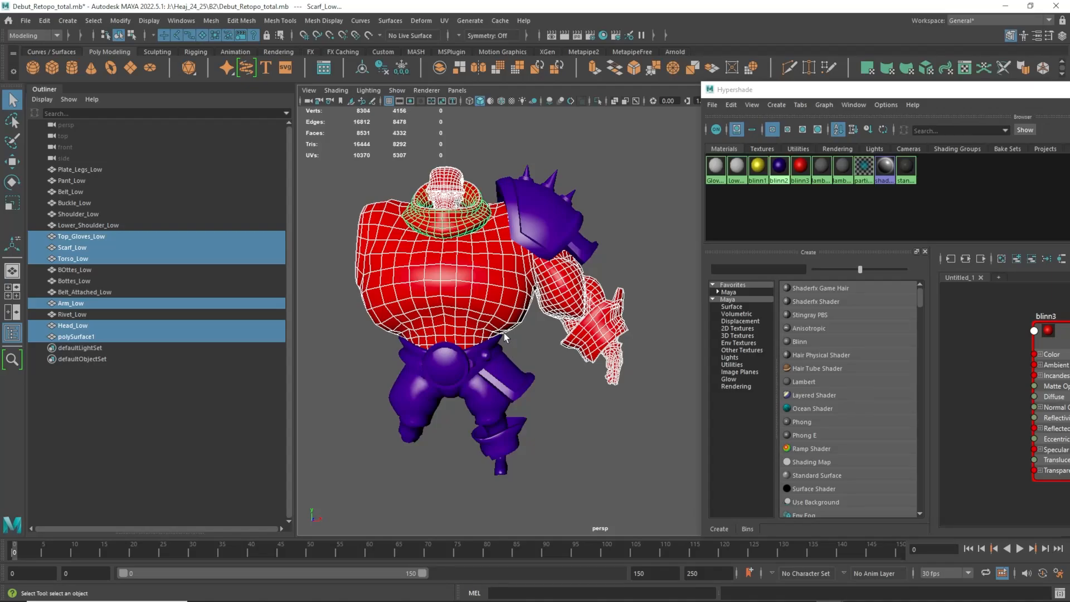
Hide the leg plate, the belt buckle, the belt attachment and the belt
left_click(528, 367)
left_click(515, 380)
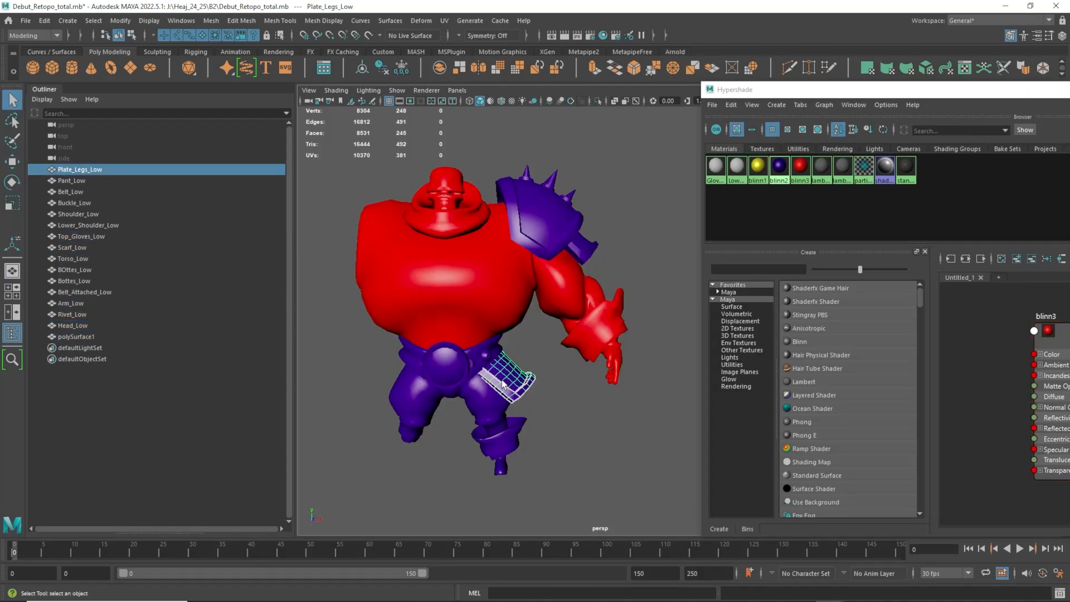
key("h")
left_click(449, 367)
key("h")
left_click(448, 368)
key("h")
left_click(448, 367)
key("h")
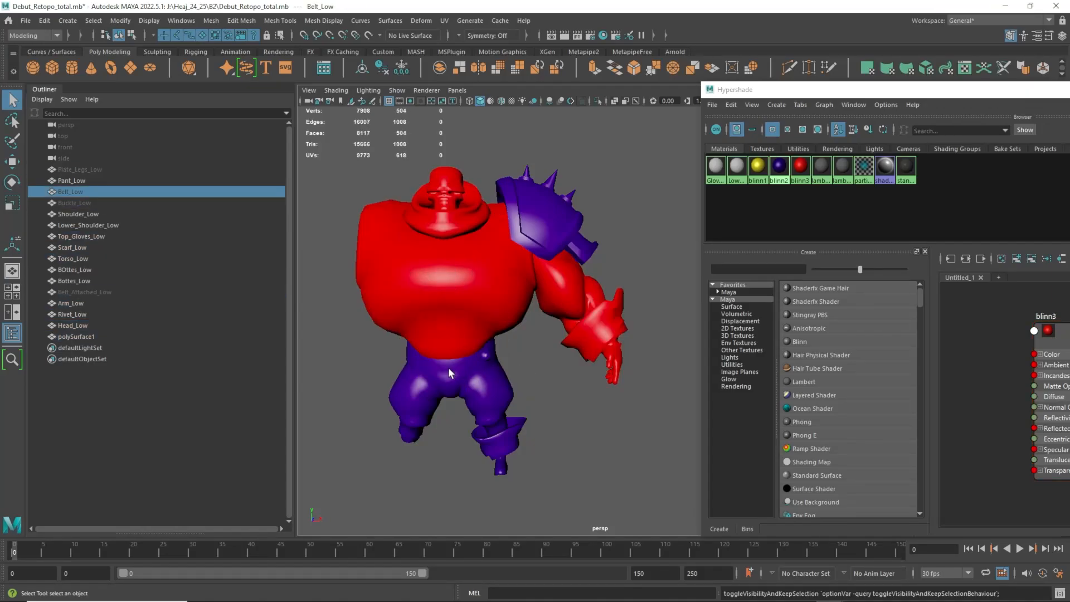
key("h")
key("h")
Hide the rivets, the pants and both boot meshes
left_click(482, 355)
key("h")
left_click(483, 359)
key("h")
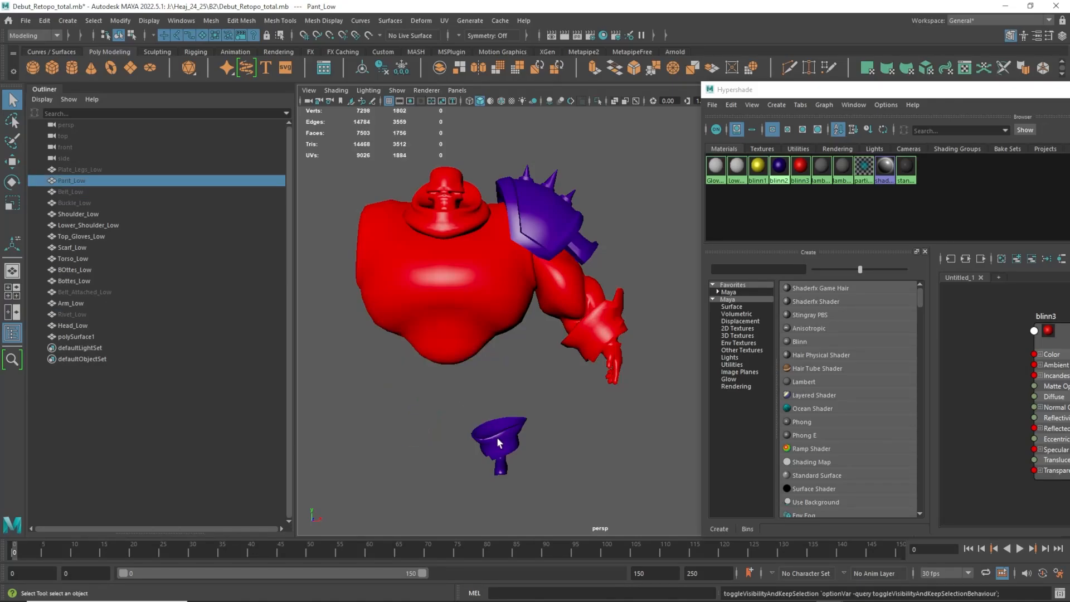
left_click(497, 437)
key("h")
left_click(506, 456)
key("h")
Hide the spiked shoulder armour and the lower shoulder piece
left_click(574, 245)
key("h")
left_click(576, 251)
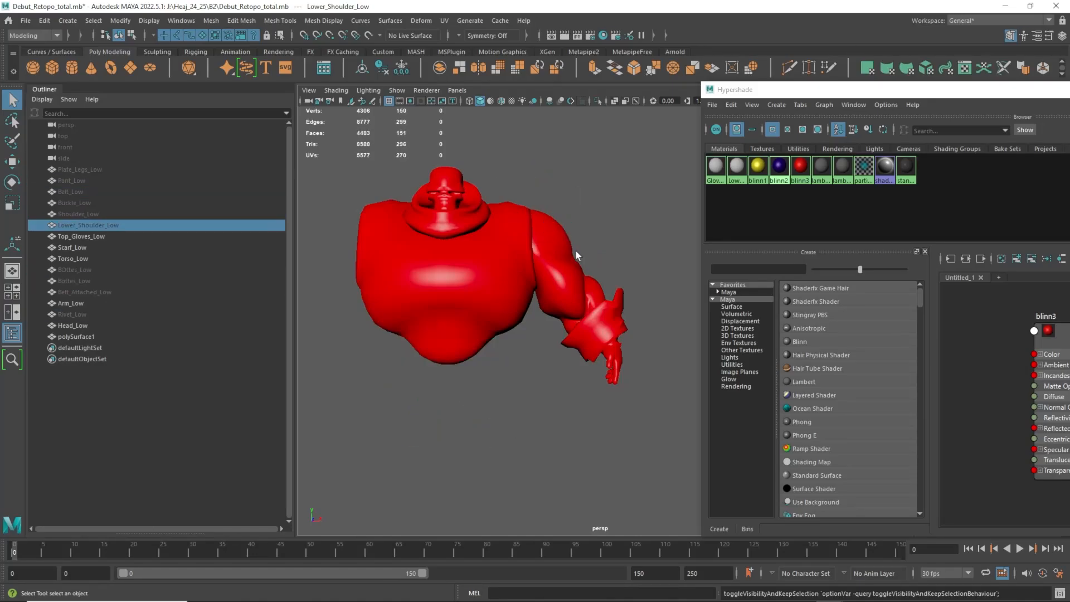
key("h")
Select all the remaining red body meshes, open the UV Editor for them and fit its window beside the character
middle_click_drag(490, 182, 511, 201, "alt")
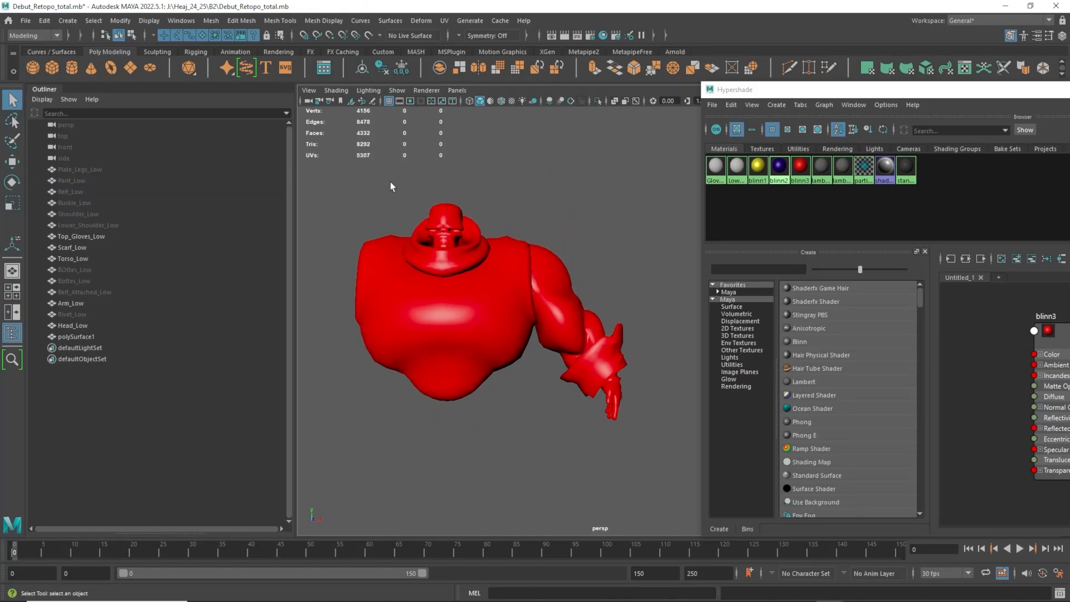
left_click_drag(390, 182, 633, 436)
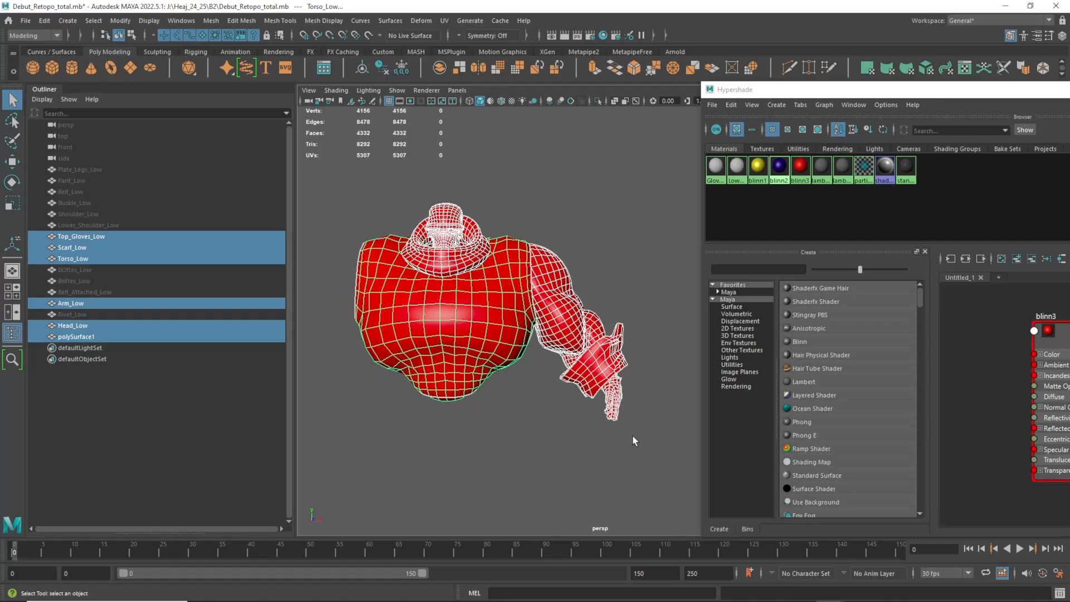
left_click(445, 21)
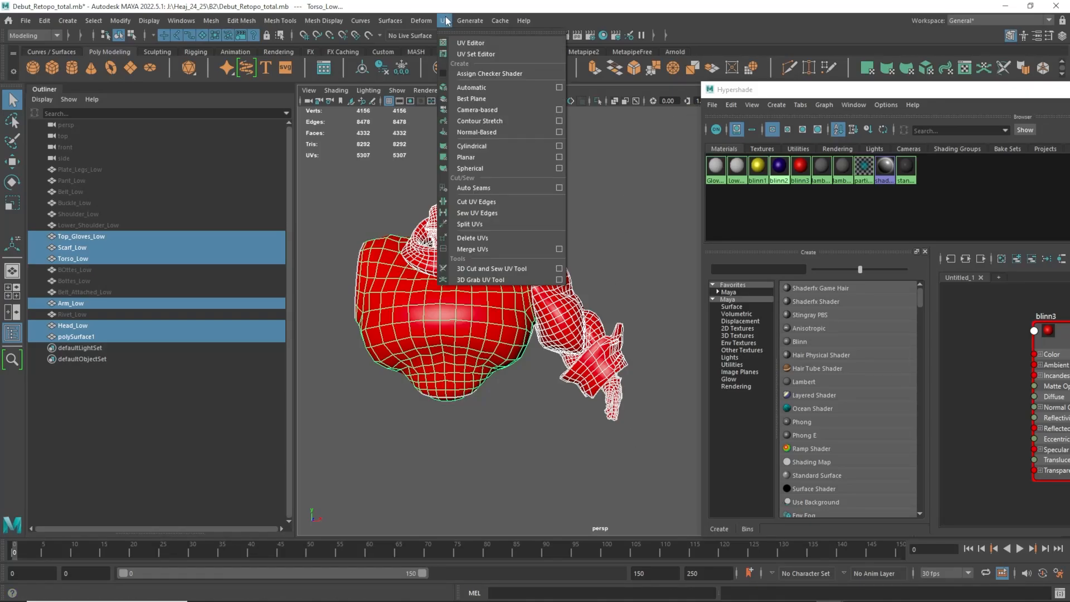
left_click(485, 45)
left_click_drag(1069, 58, 832, 52)
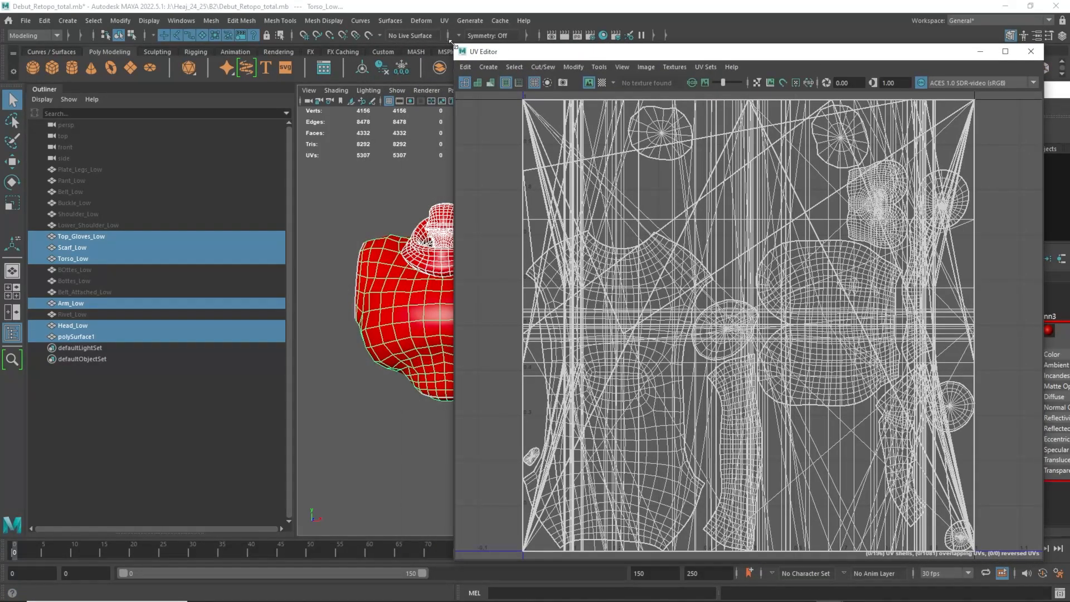
left_click_drag(453, 44, 627, 220)
left_click_drag(709, 225, 714, 114)
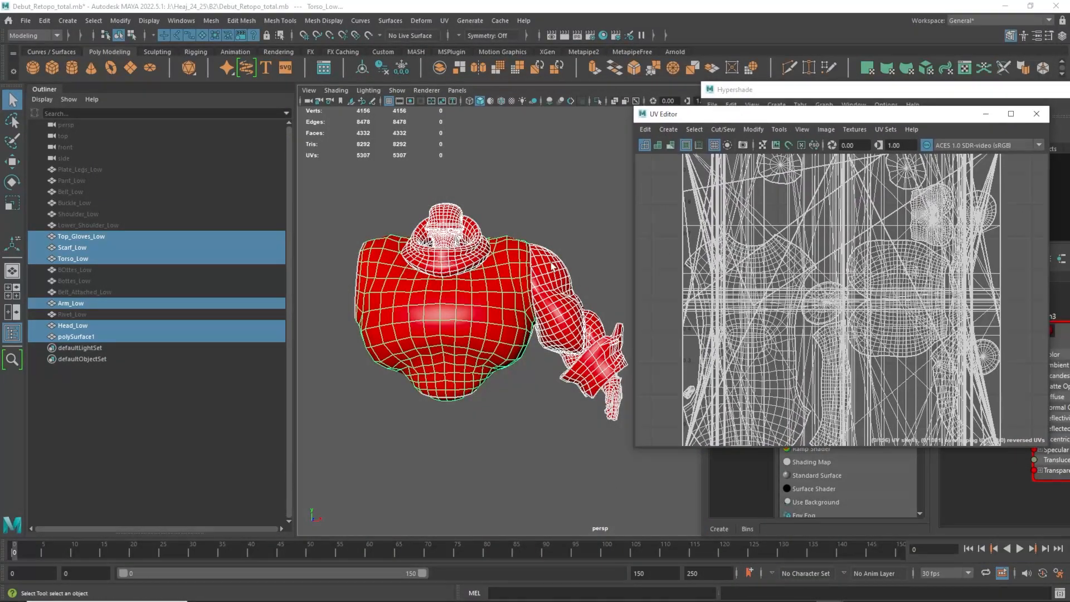
Frame the selected body meshes from the front and apply a camera-based UV projection to them
middle_click_drag(550, 263, 479, 245, "alt")
scroll(479, 245, "up", 5)
middle_click_drag(440, 321, 535, 303, "alt")
scroll(504, 258, "down", 3)
middle_click_drag(496, 255, 495, 272, "alt")
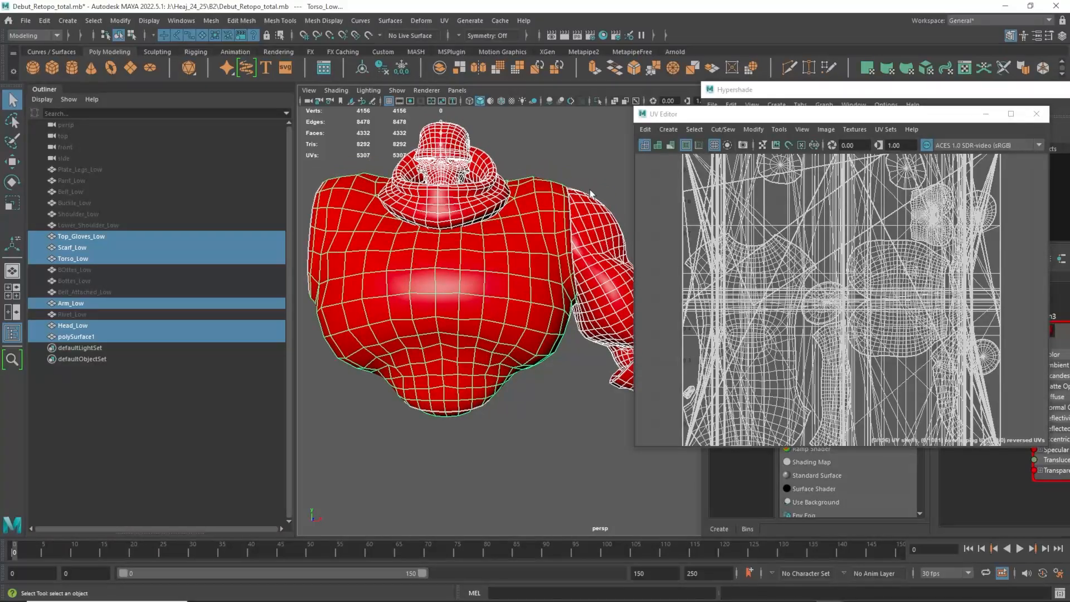
left_click(673, 132)
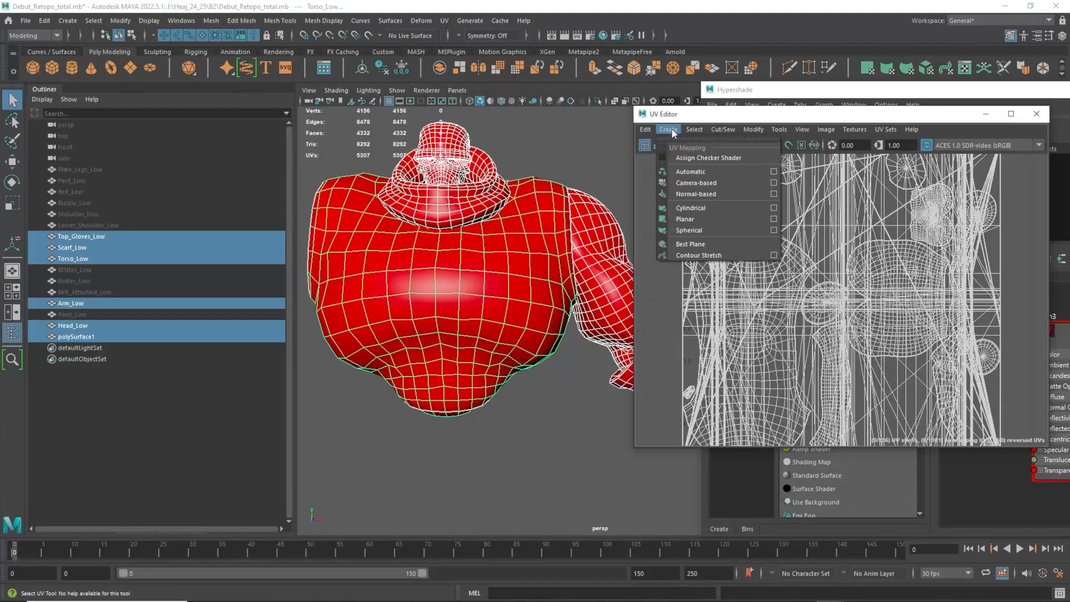
left_click(694, 184)
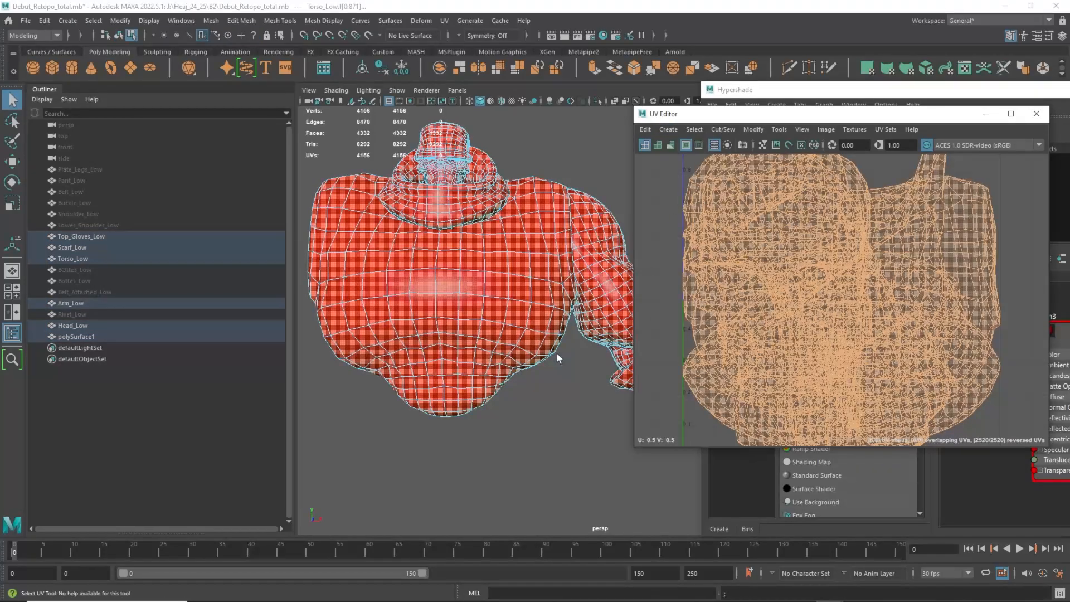
Clear the face selection, return to object mode and select only the torso mesh
scroll(551, 339, "down", 2)
middle_click_drag(556, 314, 477, 325, "alt")
scroll(476, 331, "up", 3)
left_click_drag(474, 341, 462, 342, "alt")
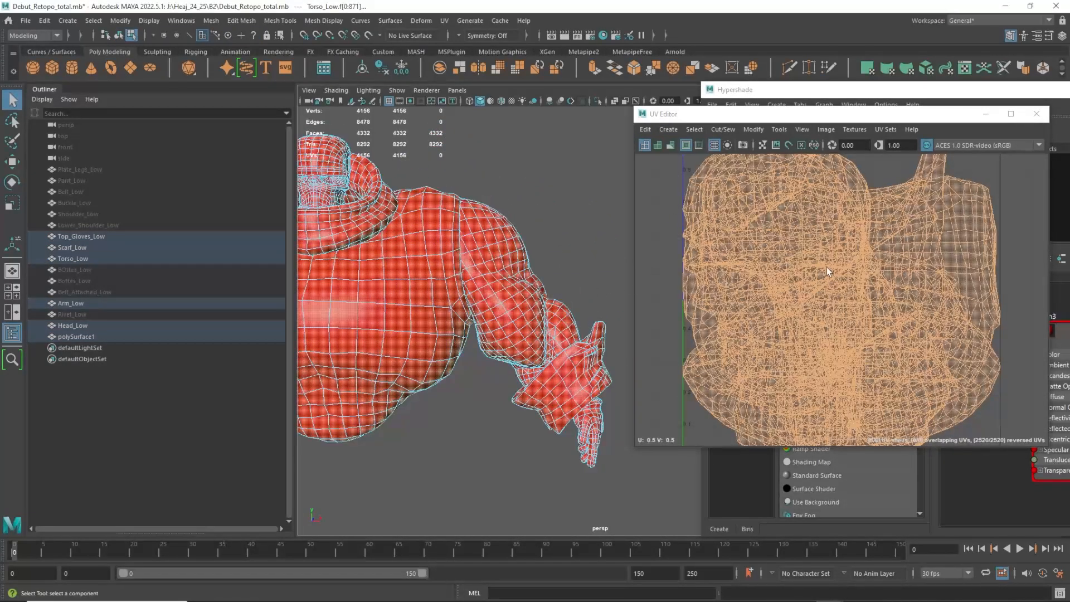
right_click_drag(827, 268, 794, 170, "alt")
left_click(944, 176)
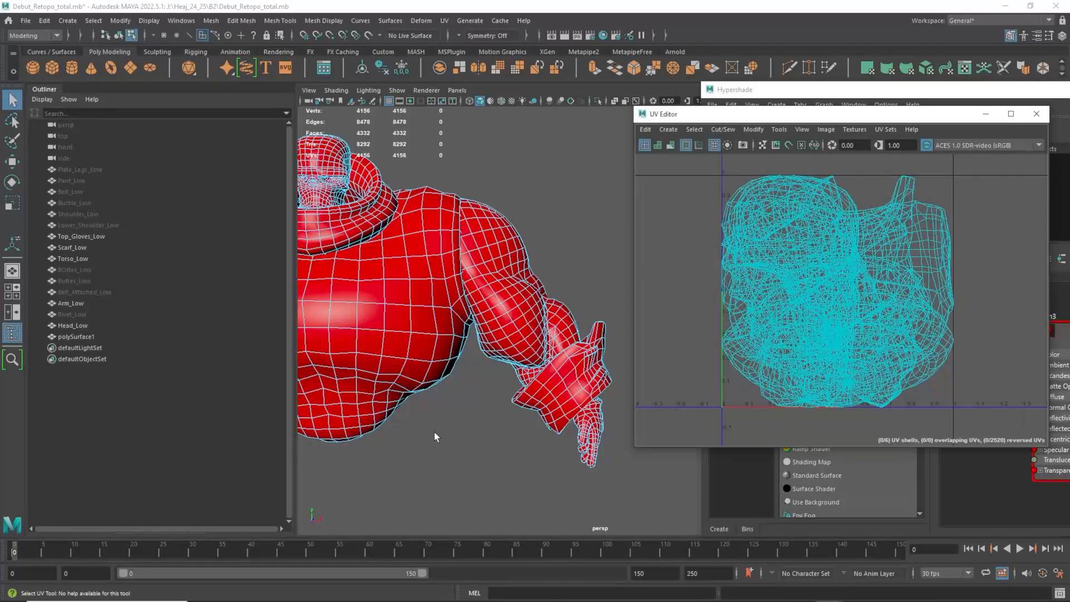
key("F8")
left_click(407, 376)
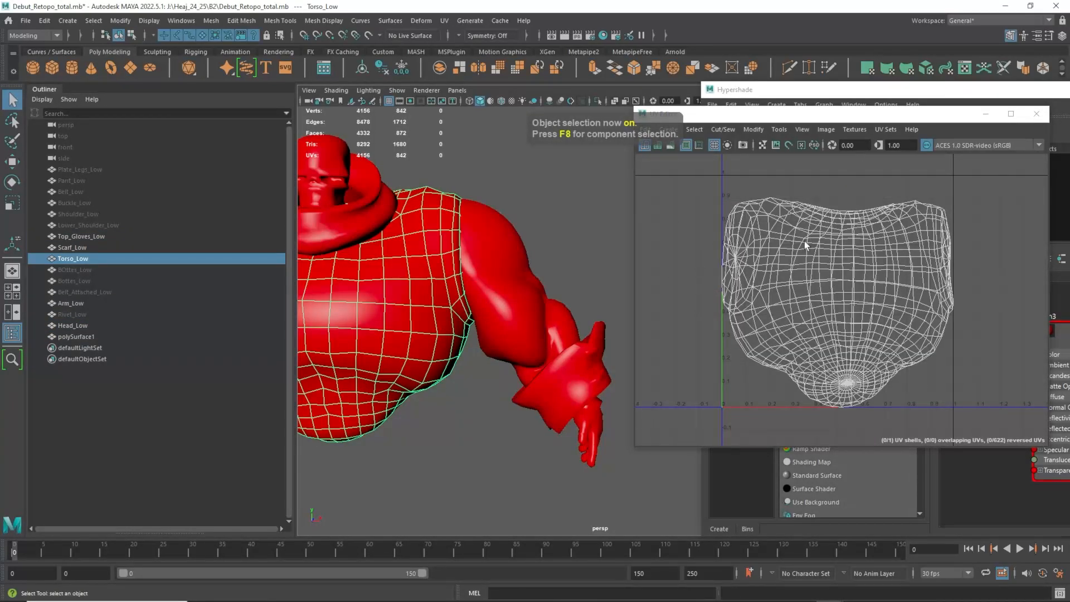
Cut the torso's UVs along the edge loop around the radial cap at its underside
left_click_drag(445, 290, 423, 274, "alt")
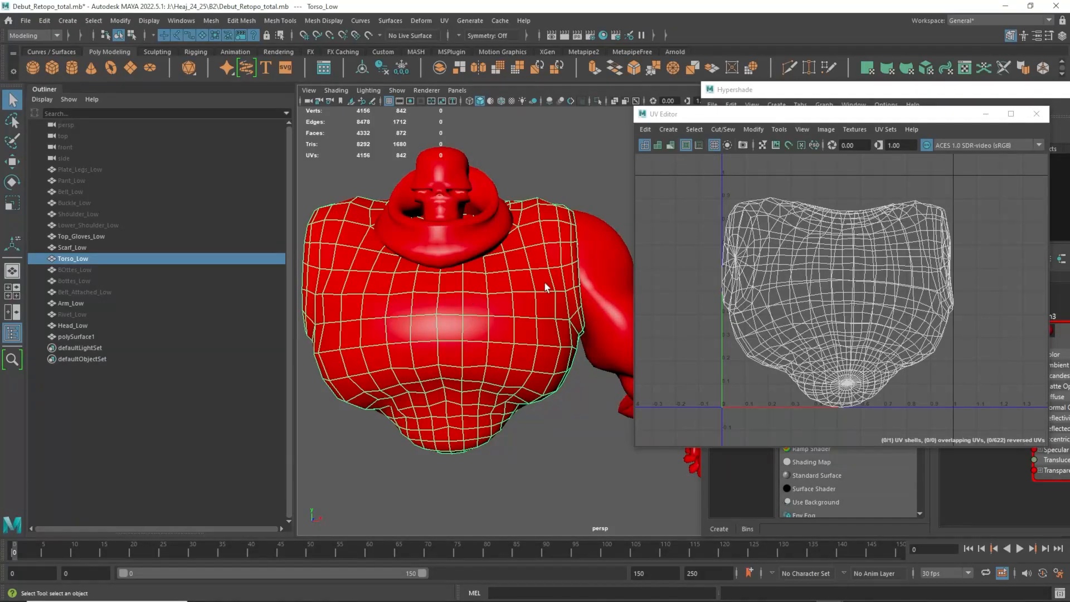
left_click_drag(545, 287, 462, 245, "alt")
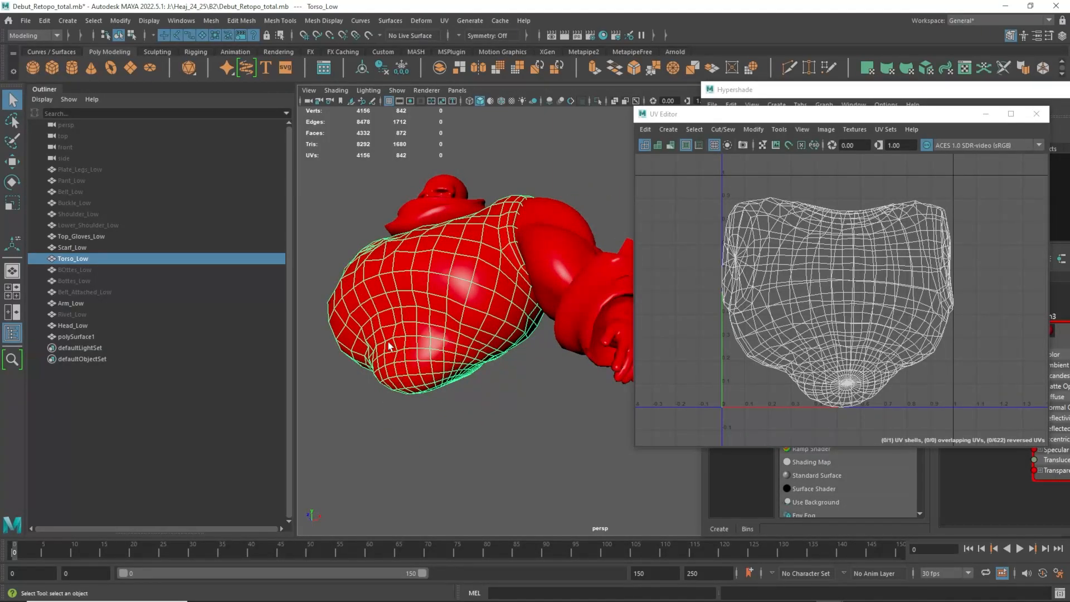
left_click_drag(412, 347, 477, 310, "alt")
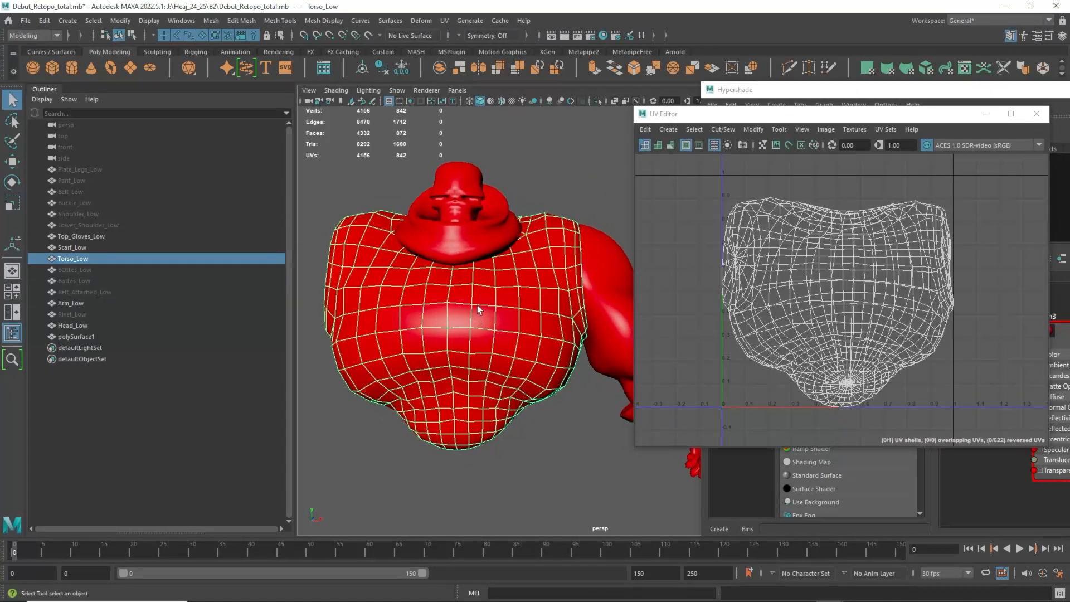
left_click_drag(495, 403, 507, 304, "alt")
scroll(478, 296, "up", 4)
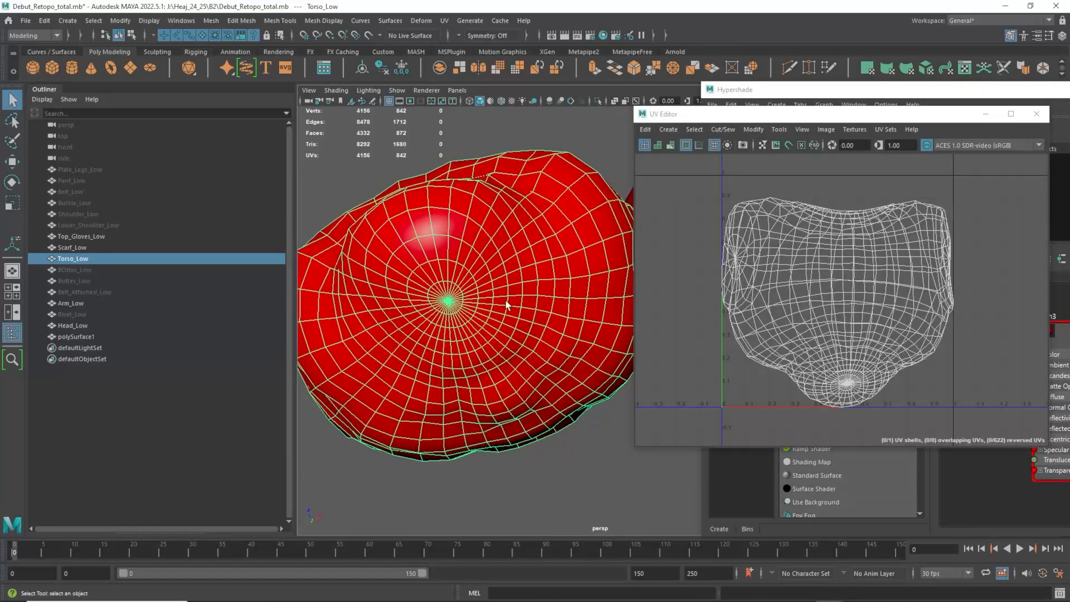
key("F10")
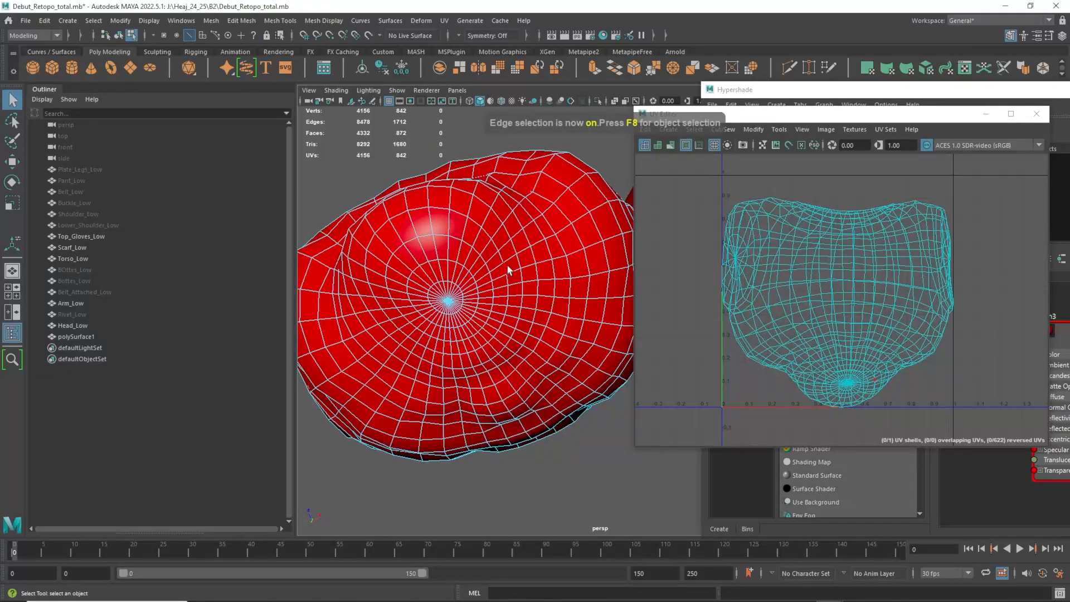
double_click(508, 269)
left_click_drag(508, 269, 447, 314, "alt")
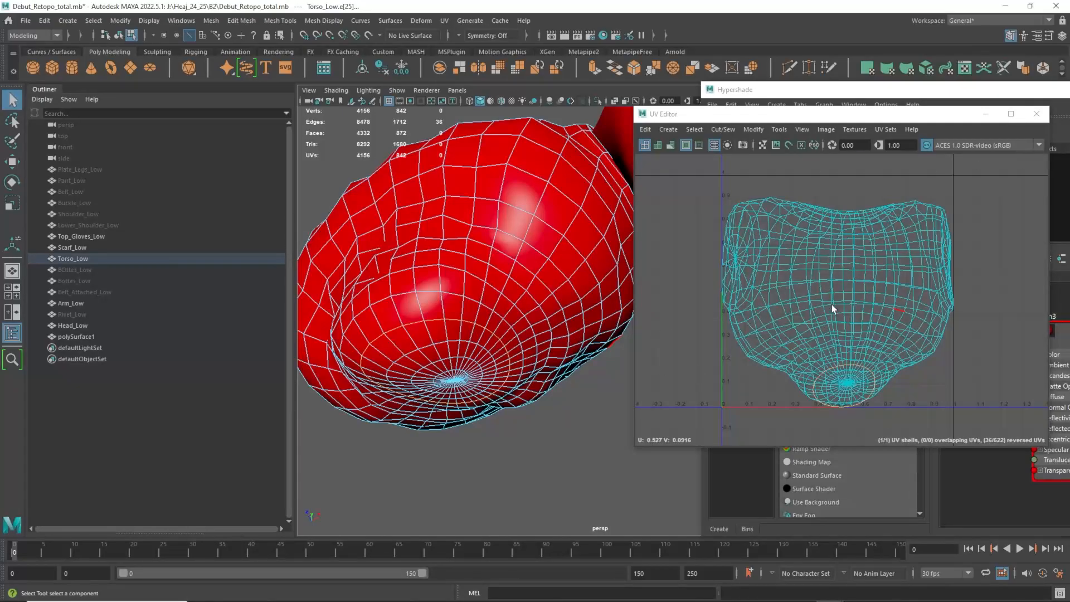
key("shift+x")
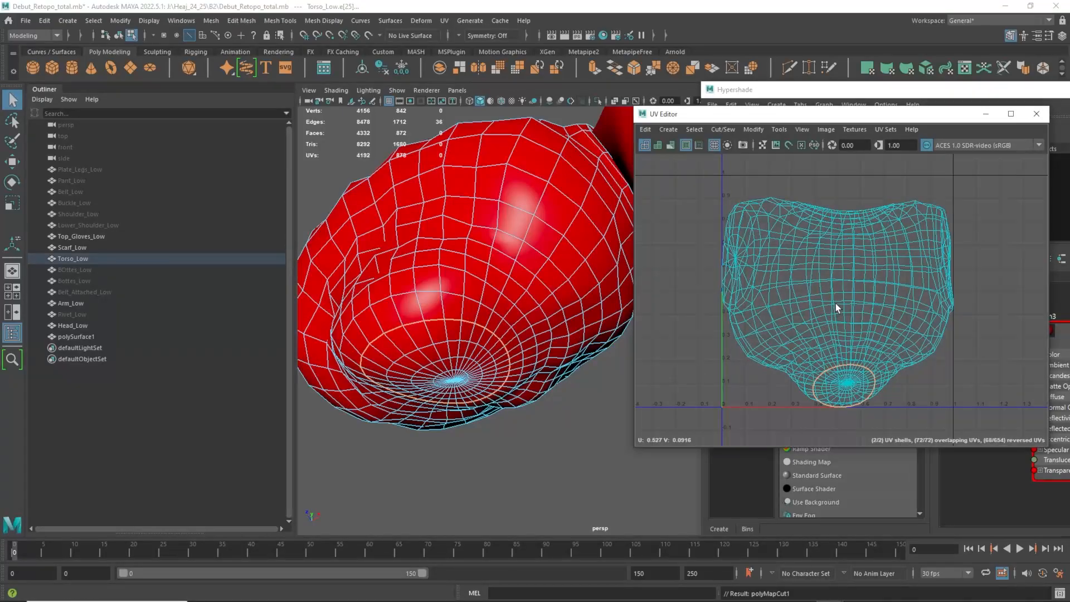
left_click(722, 129)
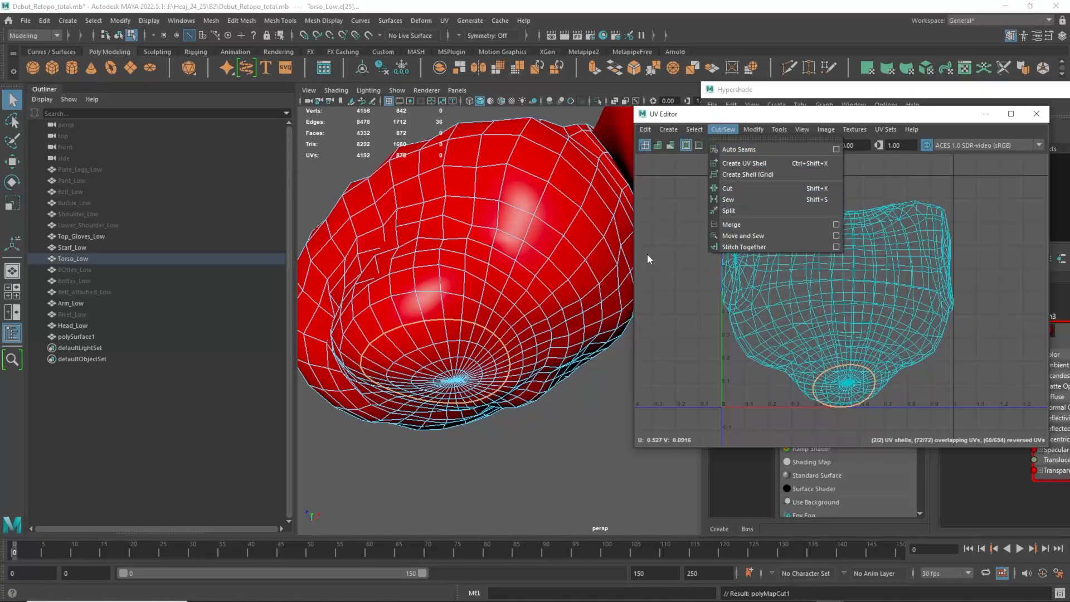
Cut the torso's UVs along the edge loops around both arm openings
left_click_drag(520, 392, 726, 362, "alt")
middle_click_drag(514, 163, 455, 283, "alt")
left_click_drag(504, 239, 399, 271, "alt")
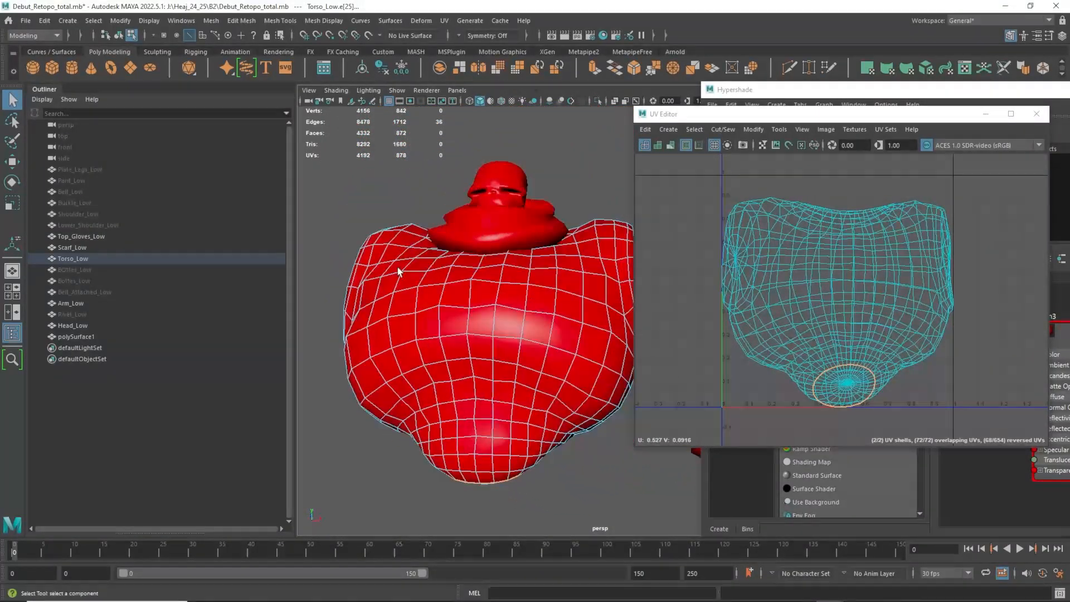
left_click_drag(518, 284, 426, 273, "alt")
middle_click_drag(435, 271, 481, 269, "alt")
left_click_drag(480, 269, 554, 327, "alt")
double_click(500, 322)
double_click(555, 319, "shift")
middle_click_drag(556, 316, 499, 258, "alt")
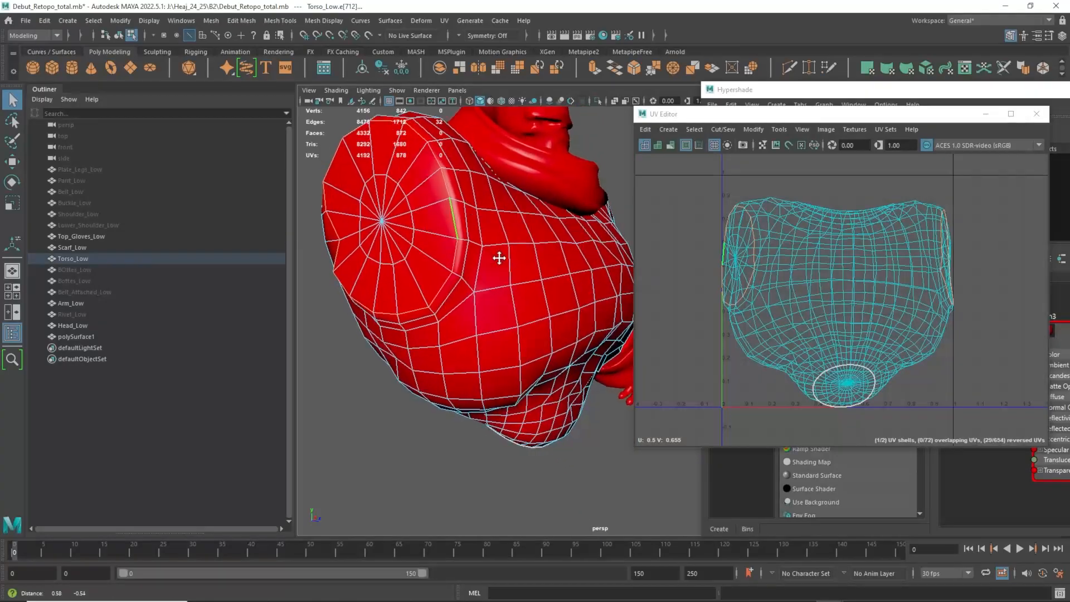
left_click_drag(498, 258, 444, 293, "alt")
scroll(801, 301, "up", 2)
key("ctrl+x")
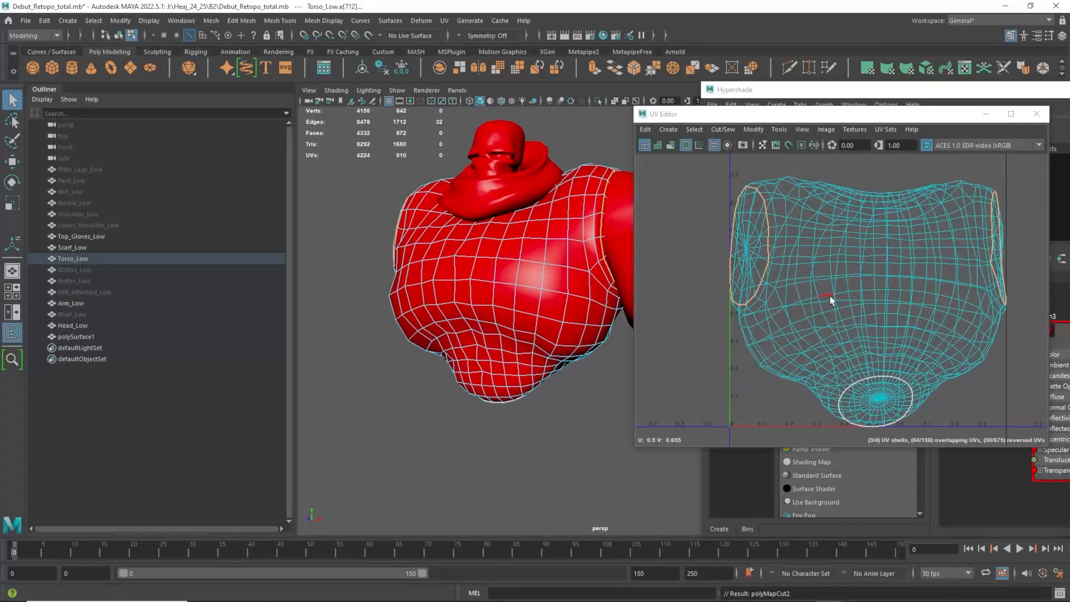
Examine the torso's sides, underside and neck area for suitable side seam locations
left_click_drag(594, 352, 557, 262, "alt")
left_click_drag(484, 301, 527, 210, "alt")
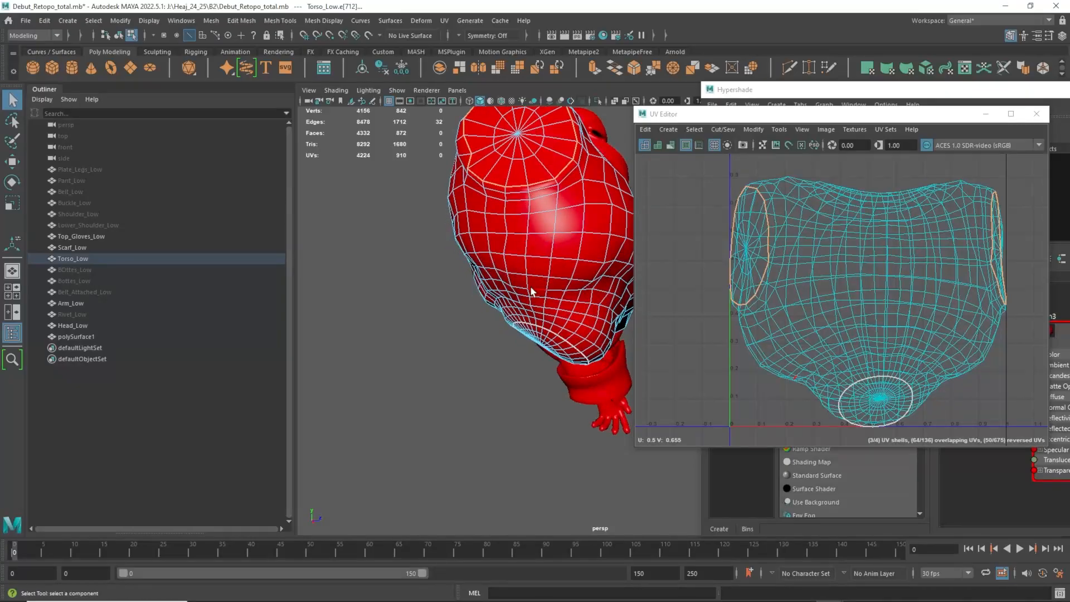
left_click_drag(561, 290, 505, 438, "alt")
middle_click_drag(515, 243, 536, 320, "alt")
left_click_drag(536, 320, 619, 249, "alt")
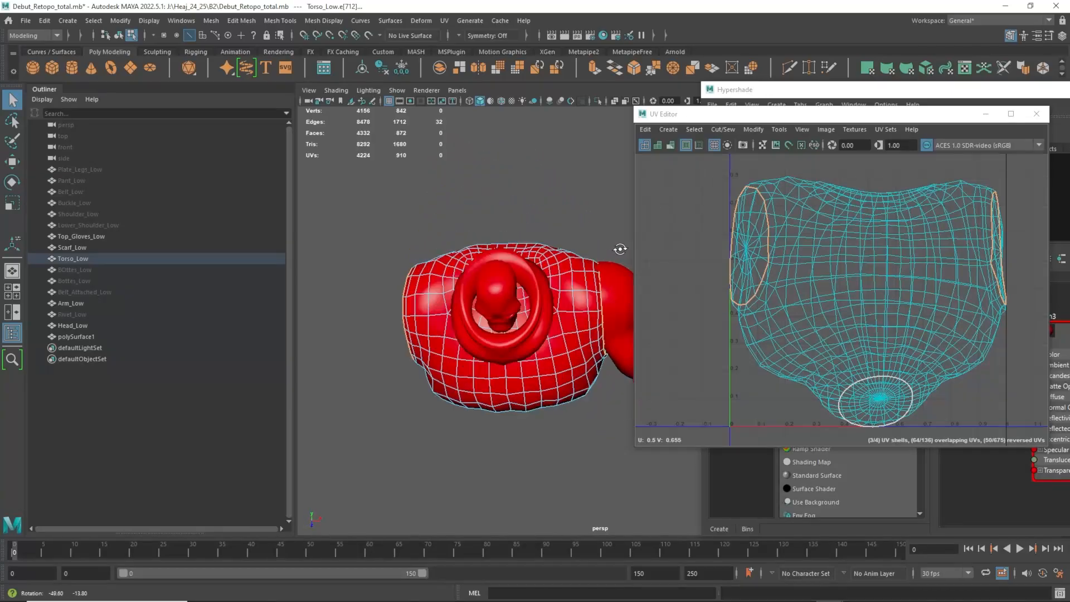
right_click_drag(569, 310, 596, 336, "alt")
left_click_drag(576, 299, 579, 313, "alt")
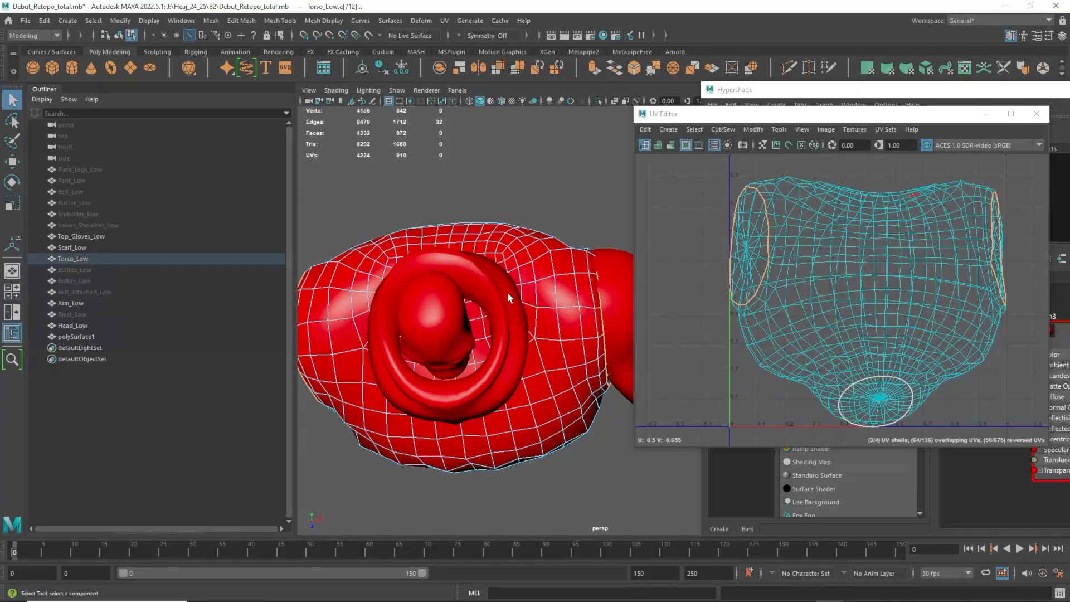
left_click_drag(508, 294, 563, 303, "alt")
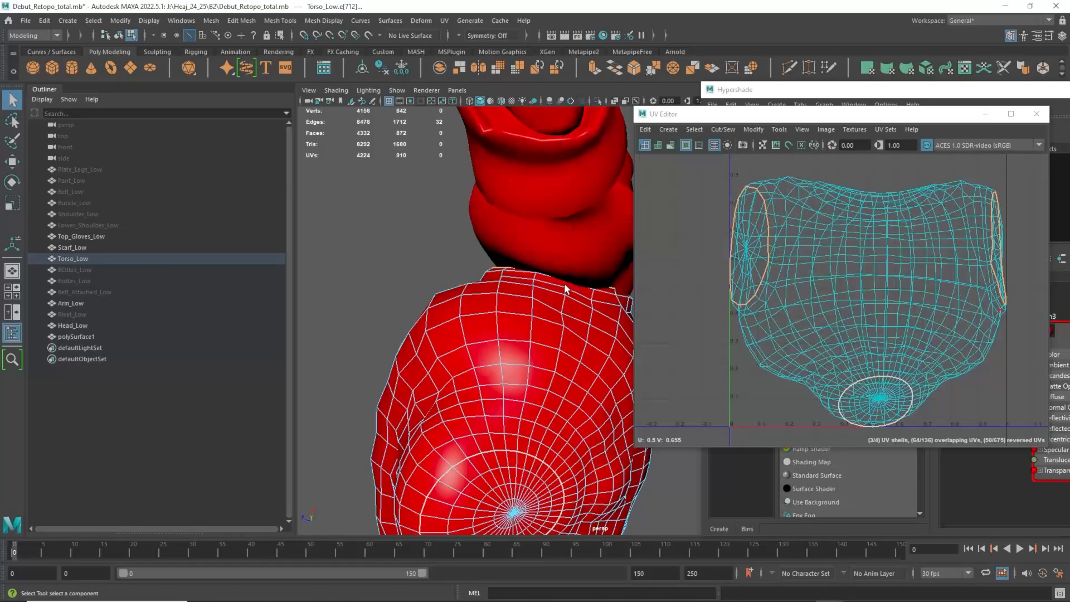
Cut the torso's UVs along the edge line from the opening beside the visible arm down to the bottom seam
left_click(565, 288)
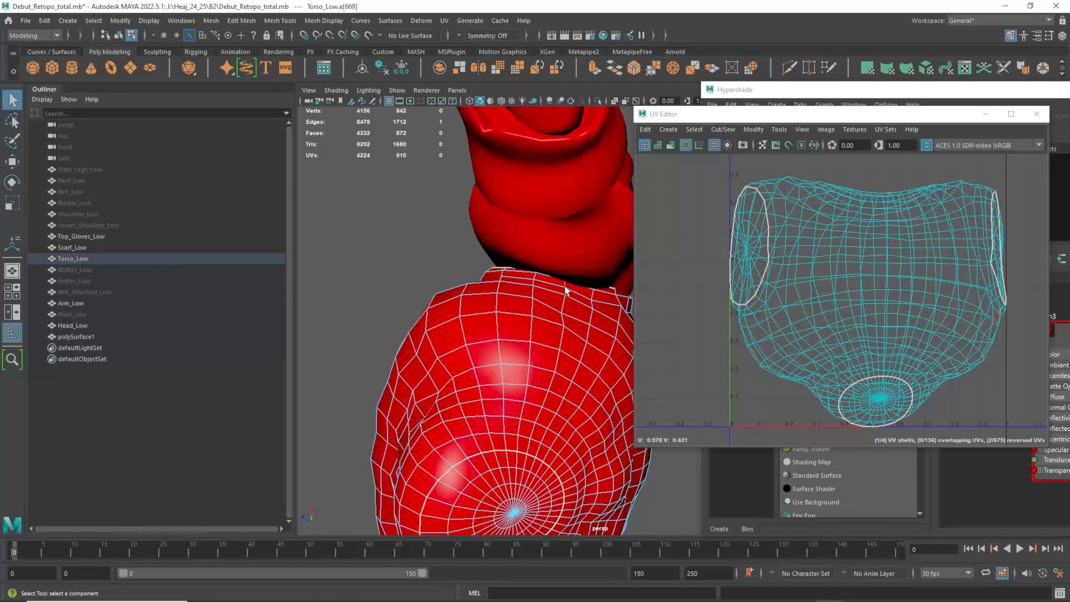
double_click(530, 448)
left_click_drag(563, 322, 605, 358, "alt")
right_click_drag(519, 263, 595, 501, "alt")
middle_click_drag(529, 233, 510, 273, "alt")
right_click_drag(511, 272, 652, 484, "alt")
right_click_drag(470, 158, 455, 233, "alt")
middle_click_drag(457, 235, 477, 305, "alt")
left_click(515, 232, "shift")
right_click_drag(527, 341, 504, 267, "alt")
left_click_drag(543, 331, 559, 375, "alt")
right_click_drag(559, 375, 585, 328, "alt")
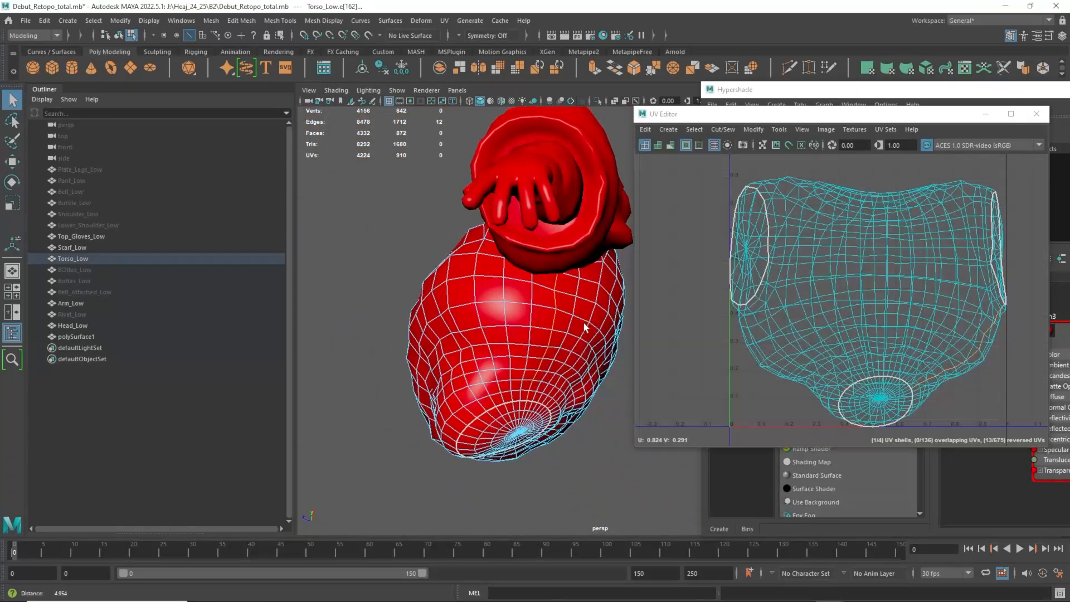
key("shift+x")
Cut the matching side seam on the armless side, from the shoulder opening down to the torso's bottom seam
left_click_drag(531, 341, 655, 376, "alt")
left_click_drag(624, 342, 527, 229, "alt")
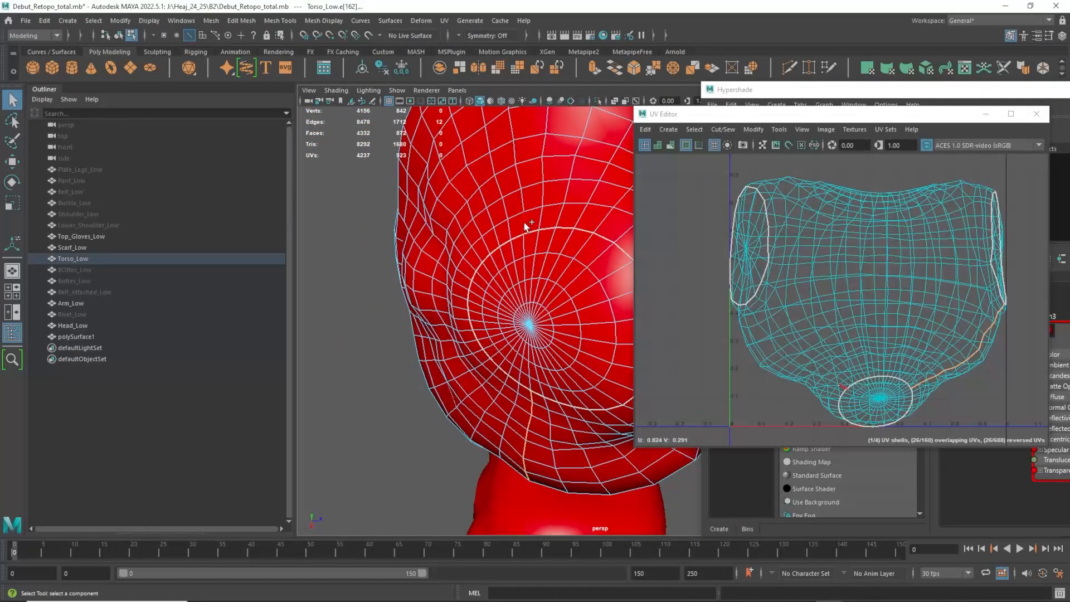
left_click_drag(535, 184, 532, 301, "alt")
left_click(525, 285)
double_click(523, 270)
key("shift+x")
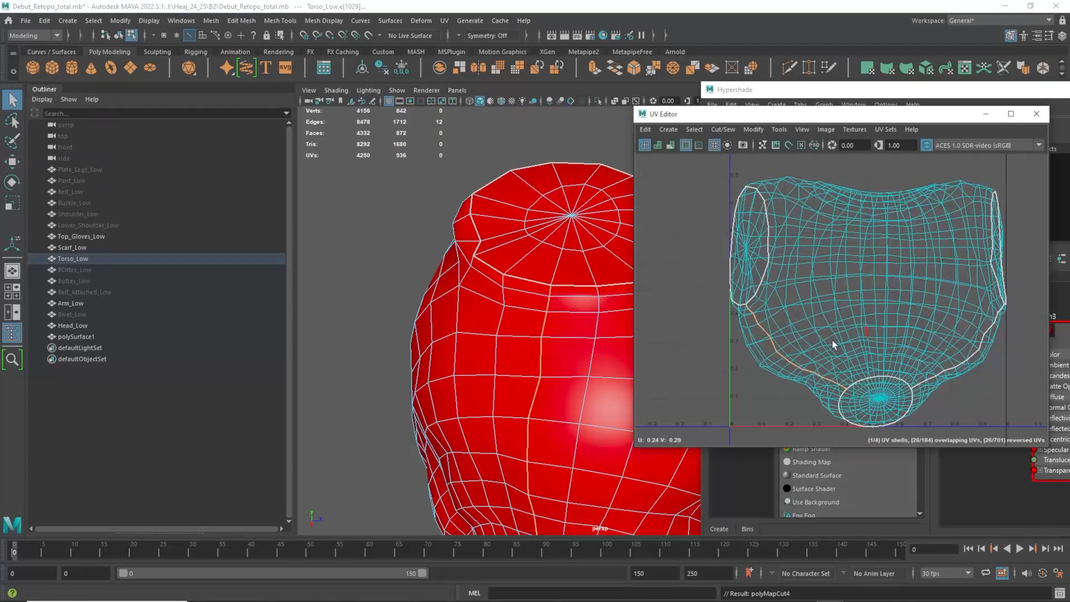
scroll(417, 239, "down", 5)
left_click_drag(416, 239, 510, 278, "alt")
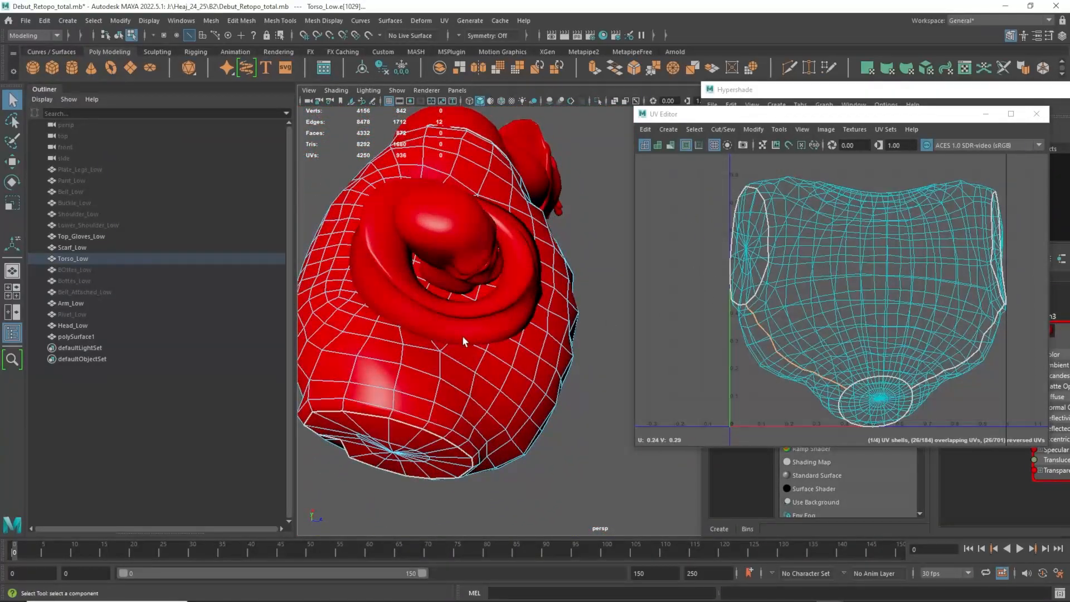
Return the torso to object selection and unfold all of its UV shells along the cut seams
left_click_drag(462, 336, 527, 371, "alt")
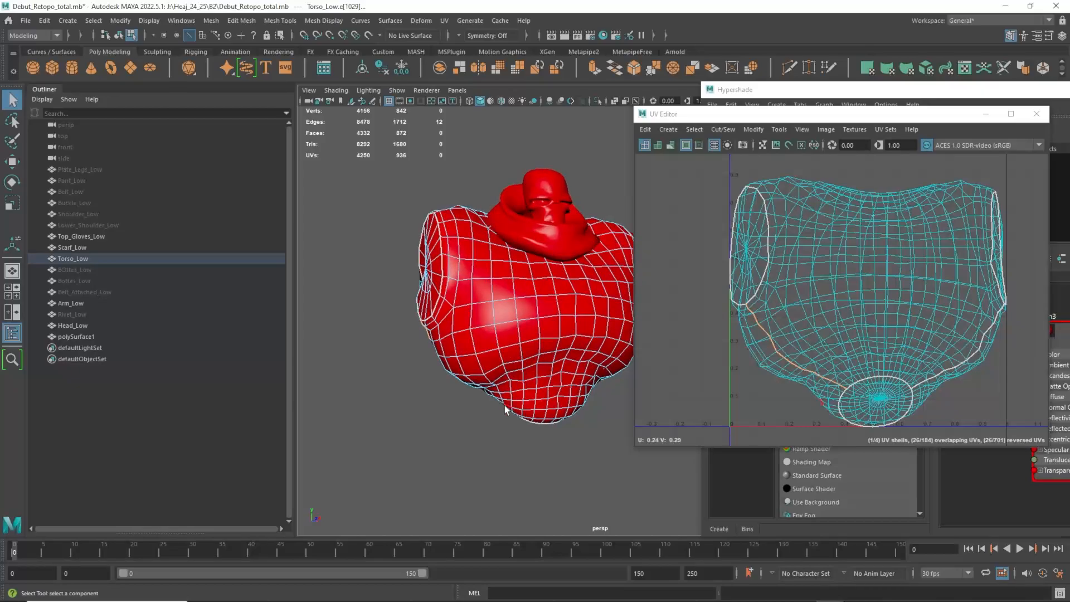
key("F8")
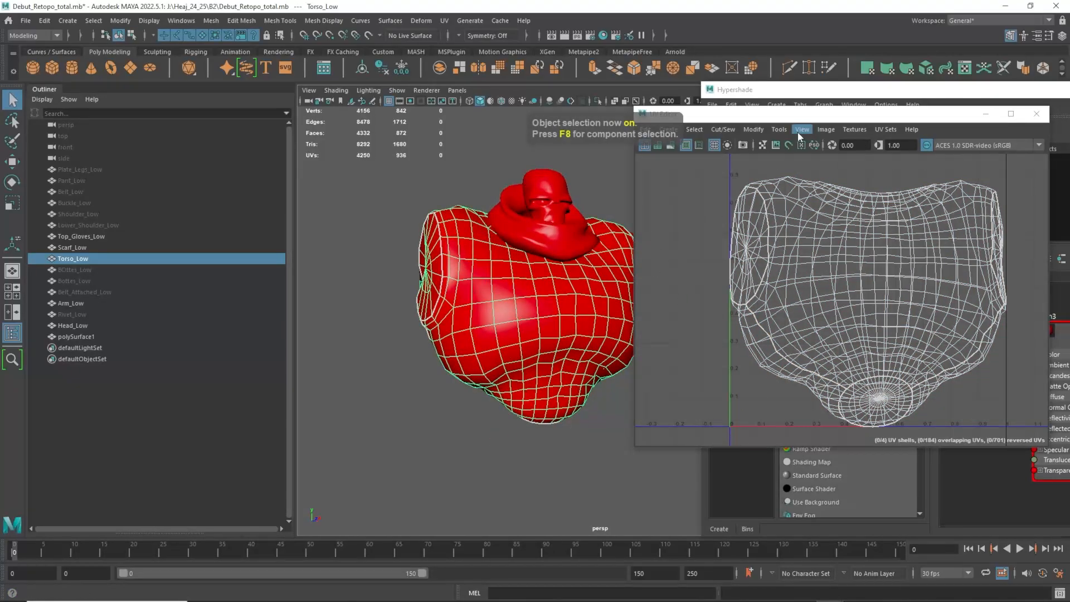
left_click_drag(813, 117, 805, 115)
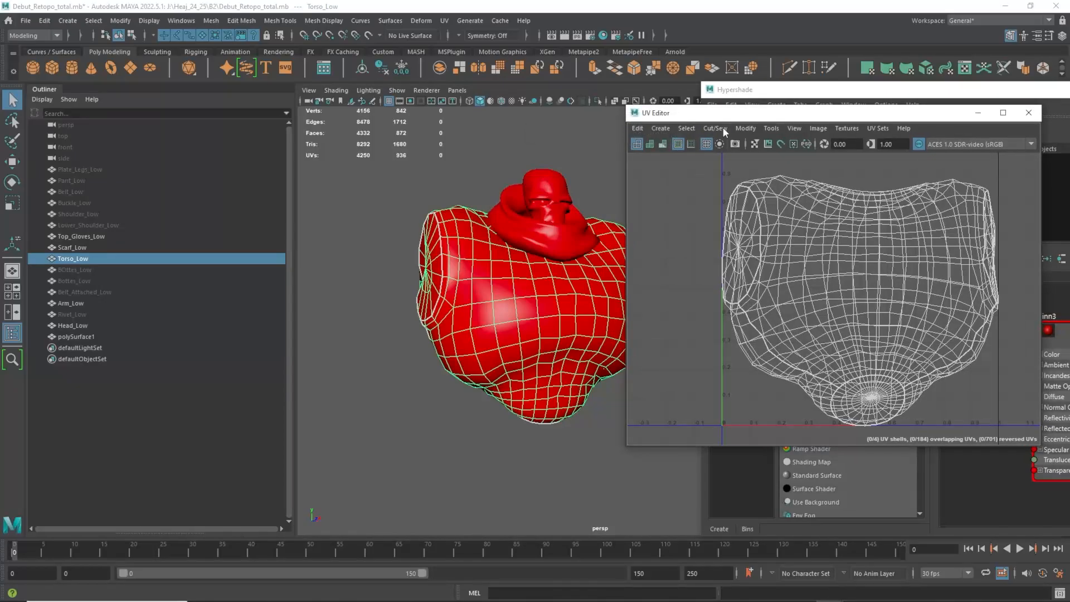
left_click(752, 128)
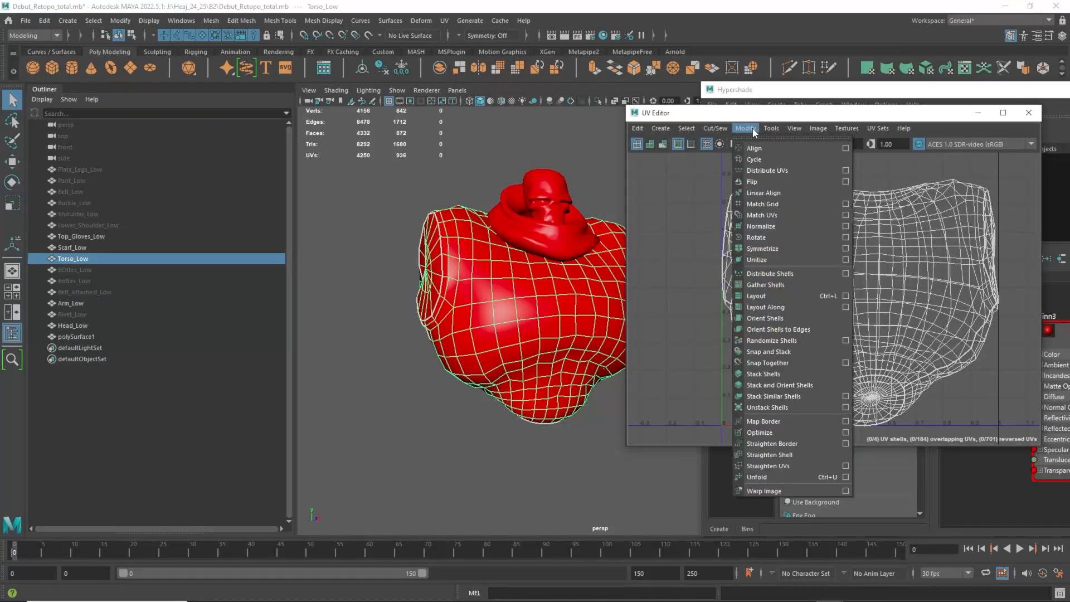
left_click(773, 478)
scroll(841, 295, "down", 3)
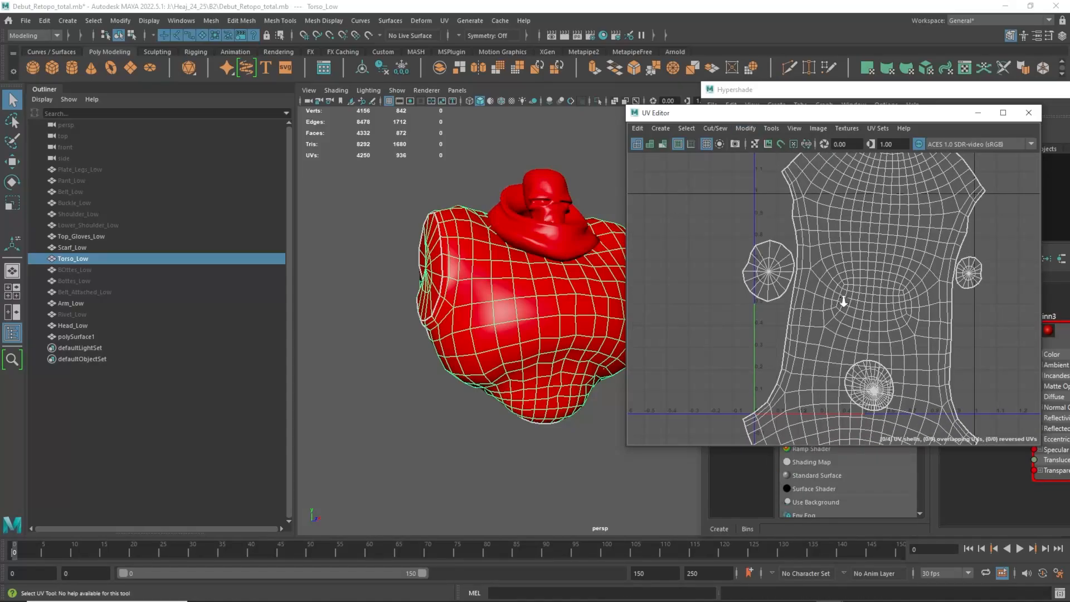
middle_click_drag(913, 341, 885, 297, "alt")
right_click_drag(885, 297, 841, 244, "alt")
middle_click_drag(840, 244, 831, 254, "alt")
right_click_drag(831, 254, 866, 294, "alt")
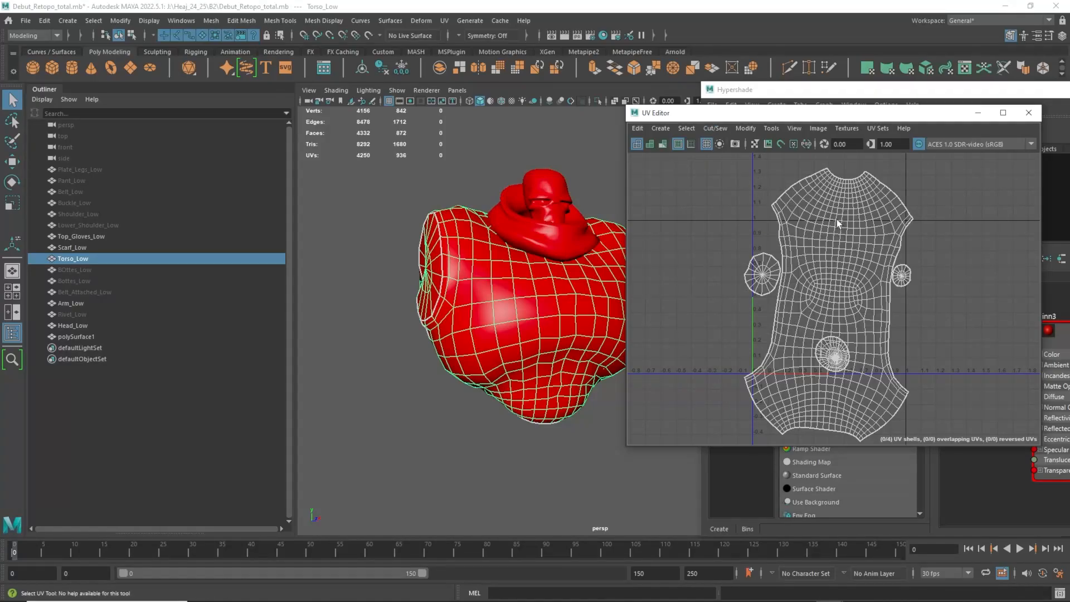
Lay out the torso's unfolded UV shells within the 0 to 1 UV square
left_click(718, 129)
mouse_move(742, 129)
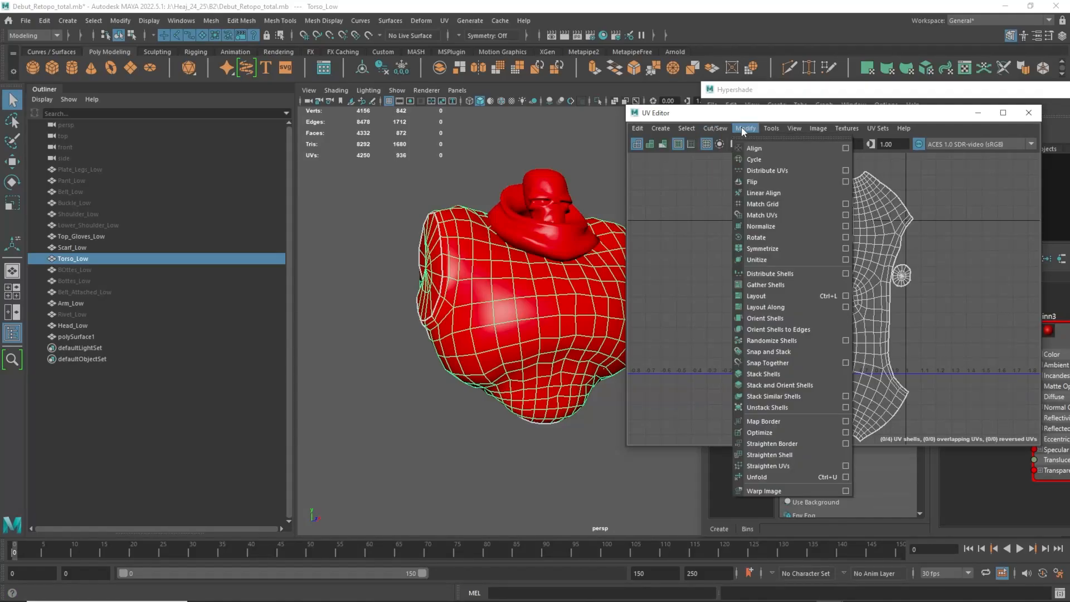
left_click(764, 297)
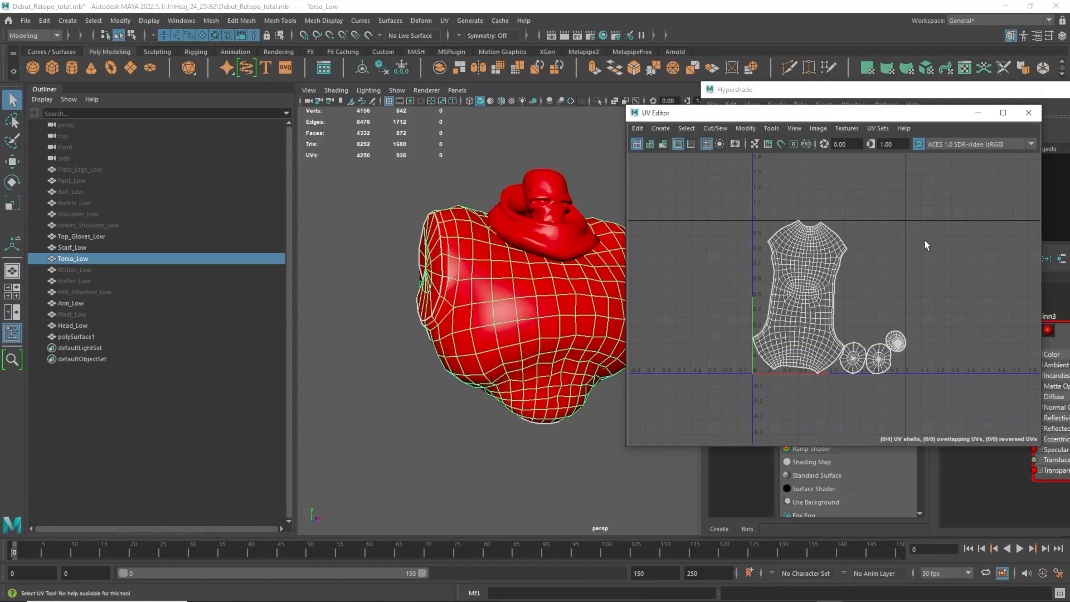
left_click_drag(685, 190, 933, 418)
right_click_drag(858, 327, 886, 429, "alt")
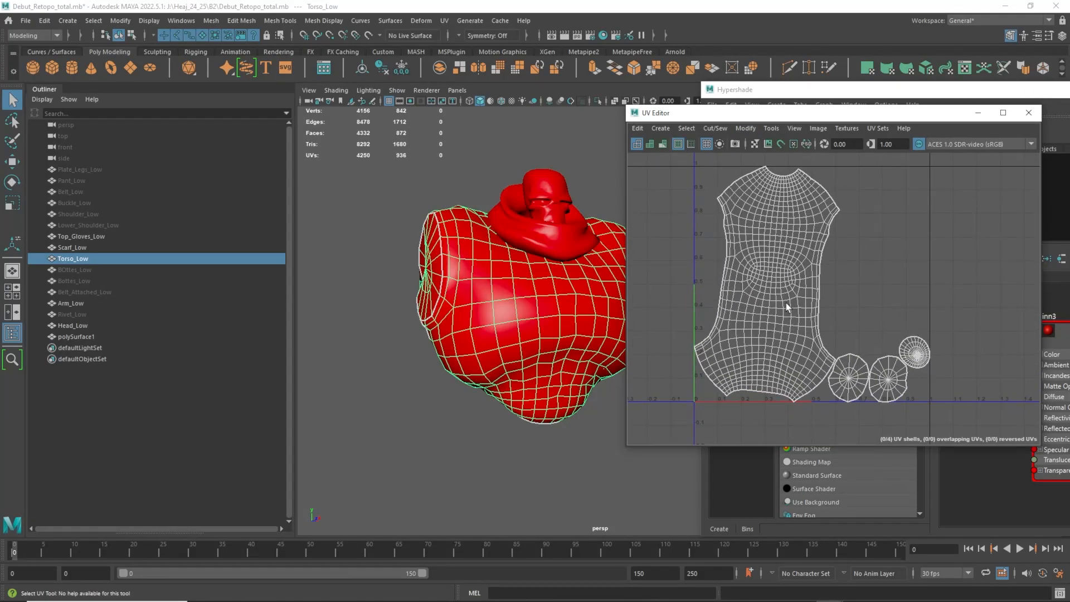
middle_click_drag(786, 302, 772, 270, "alt")
scroll(770, 286, "up", 2)
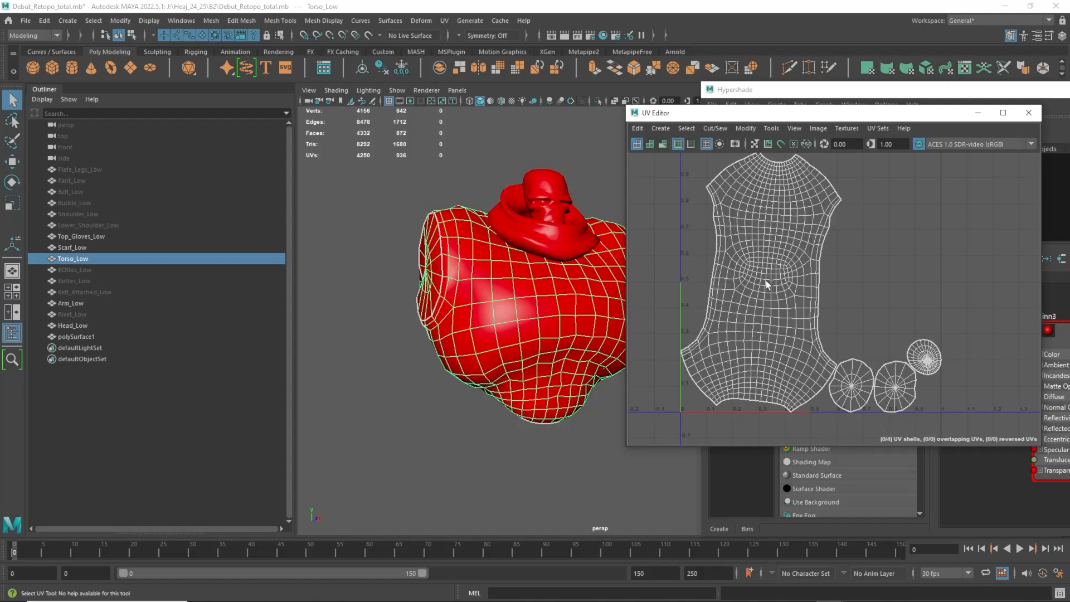
left_click_drag(509, 300, 504, 296, "alt")
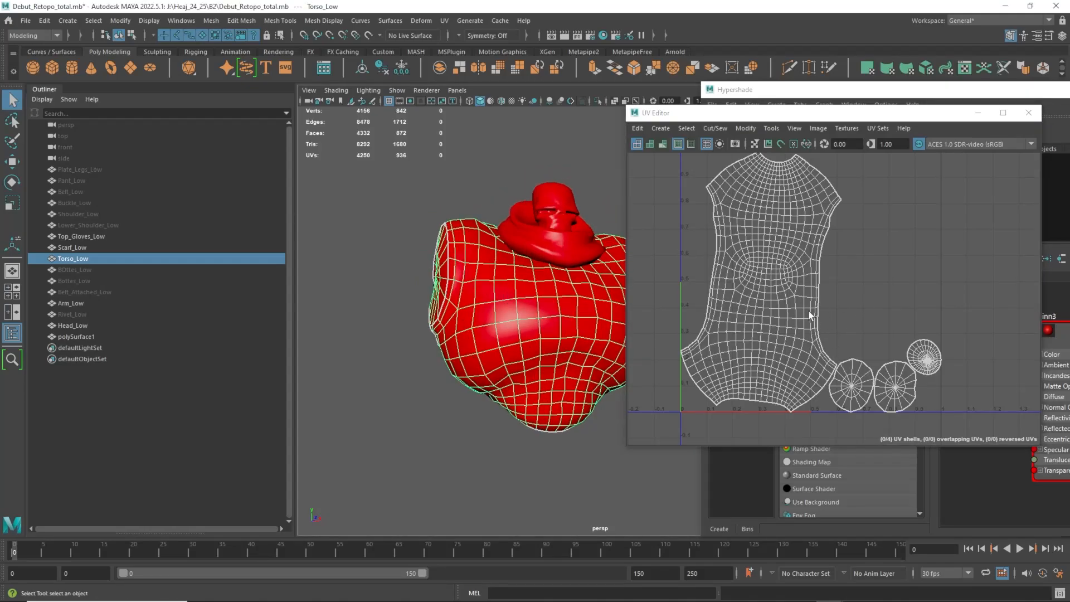
scroll(822, 290, "down", 2)
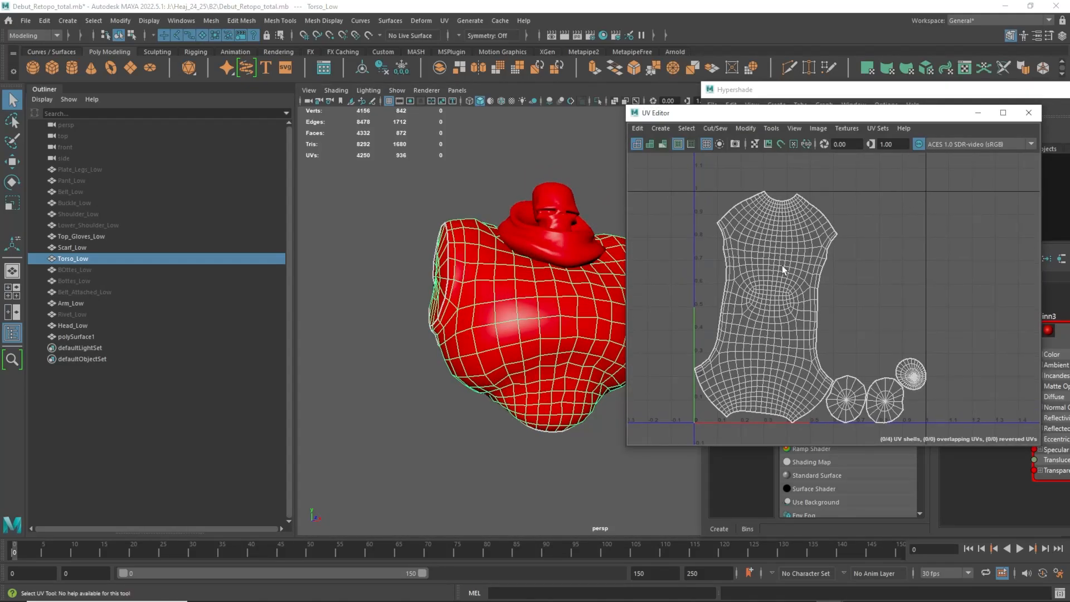
scroll(778, 312, "up", 1)
scroll(768, 260, "up", 1)
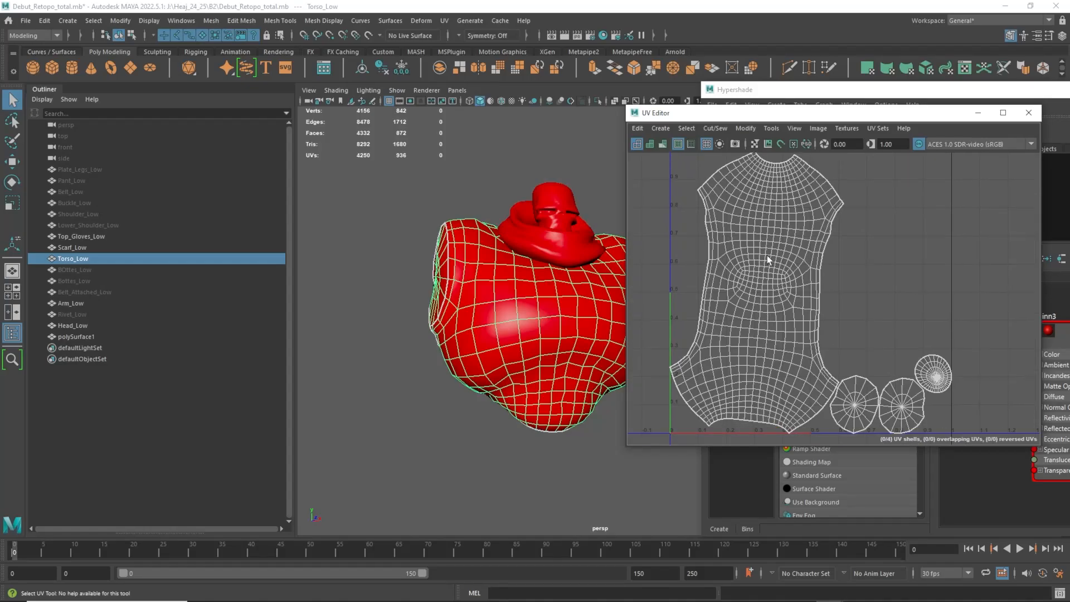
Hide the scarf and head meshes to expose the neck area of the torso
left_click_drag(553, 284, 549, 326, "alt")
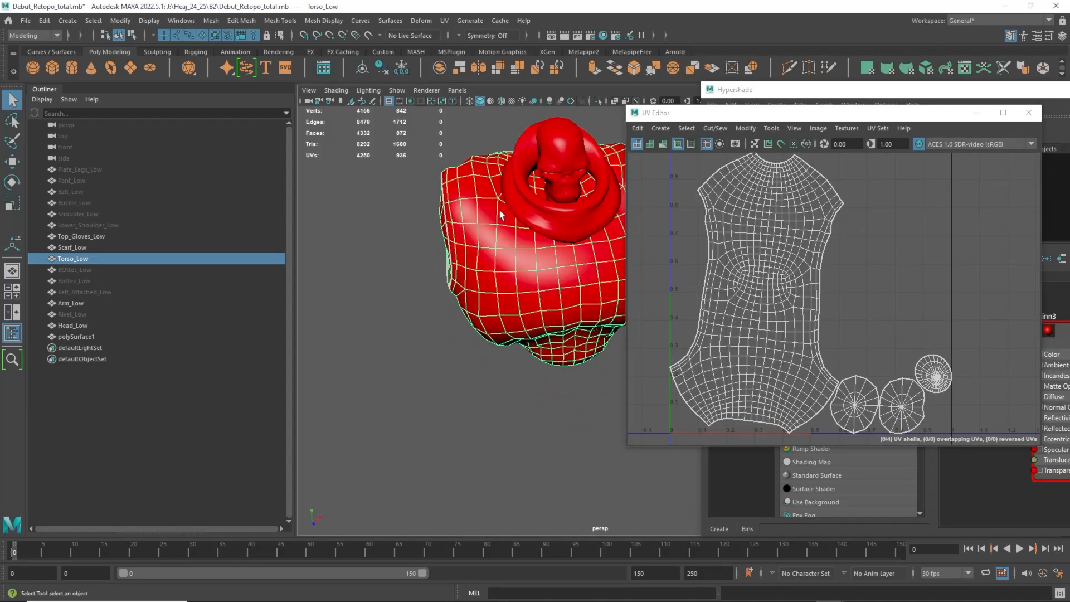
middle_click_drag(512, 234, 516, 288, "alt")
right_click_drag(516, 288, 559, 341, "alt")
left_click_drag(558, 340, 507, 355, "alt")
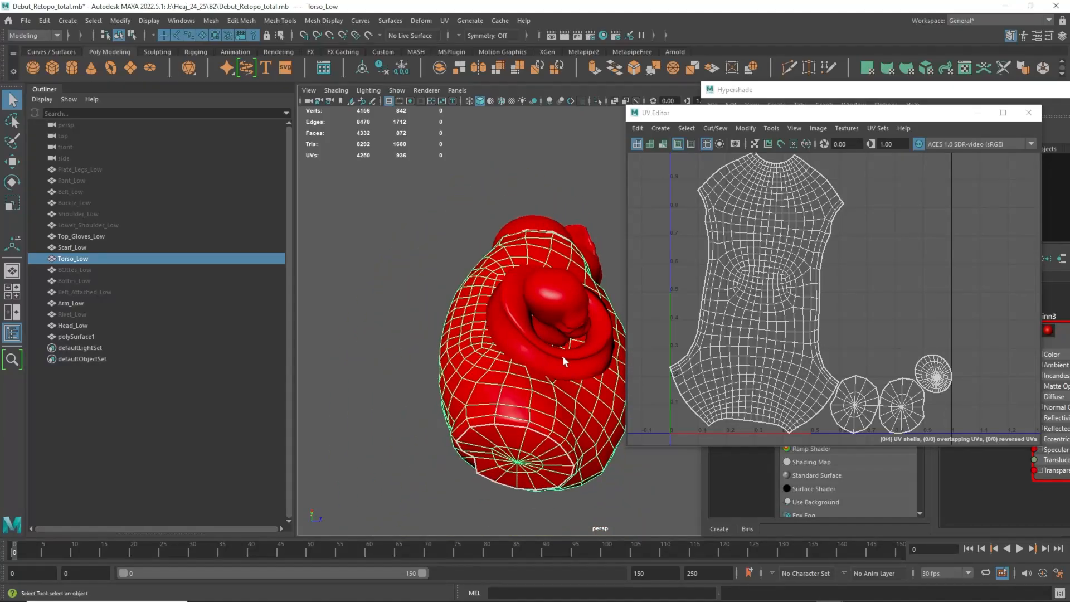
left_click(562, 356)
key("h")
left_click(556, 323)
key("h")
left_click(526, 339)
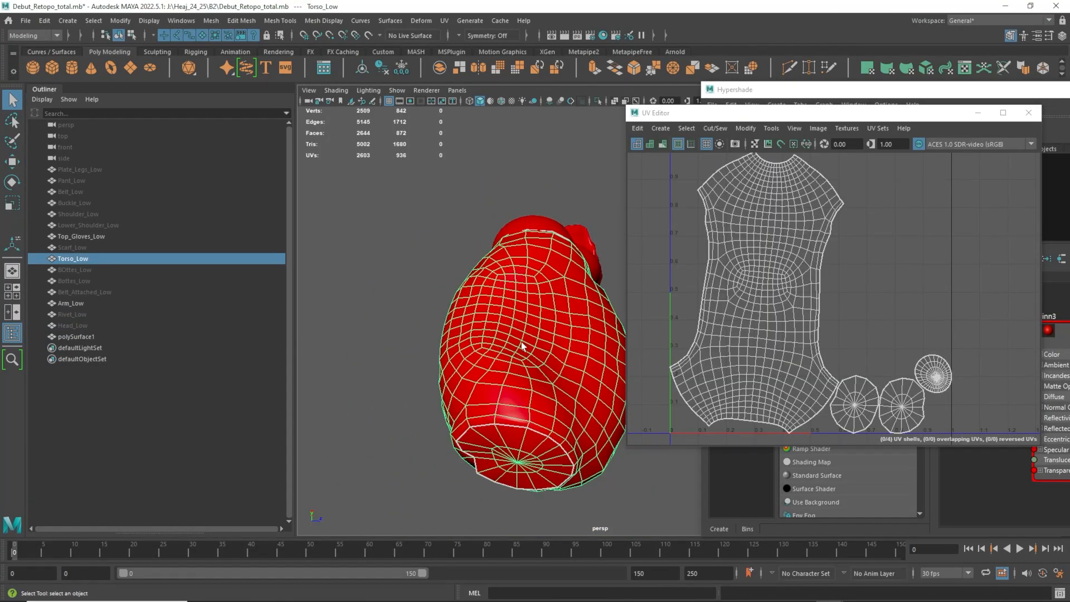
Cut the torso's UVs along the edge loop around the neck and along both shoulder lines running out to the arm openings
left_click_drag(522, 345, 534, 372, "alt")
middle_click_drag(534, 372, 542, 330, "alt")
right_click_drag(542, 329, 546, 359, "alt")
middle_click_drag(532, 472, 551, 441, "alt")
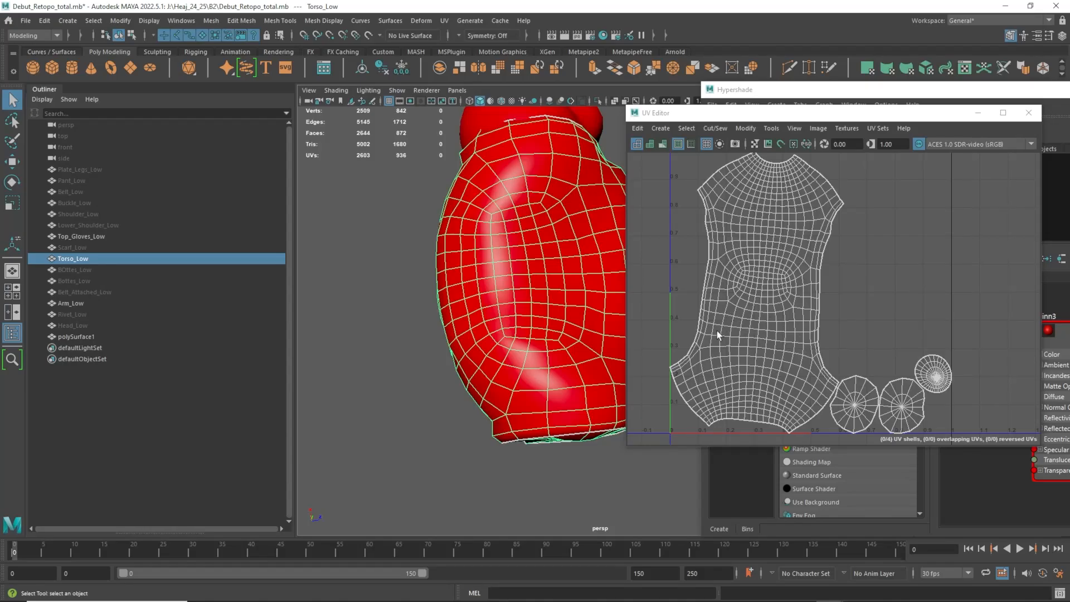
left_click_drag(556, 347, 553, 378, "alt")
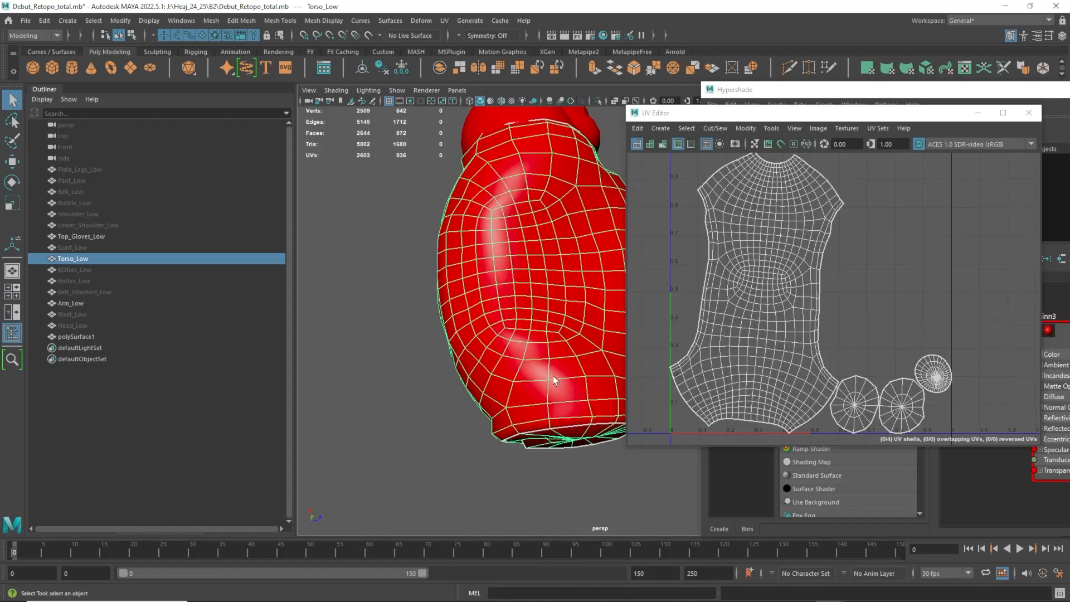
key("F10")
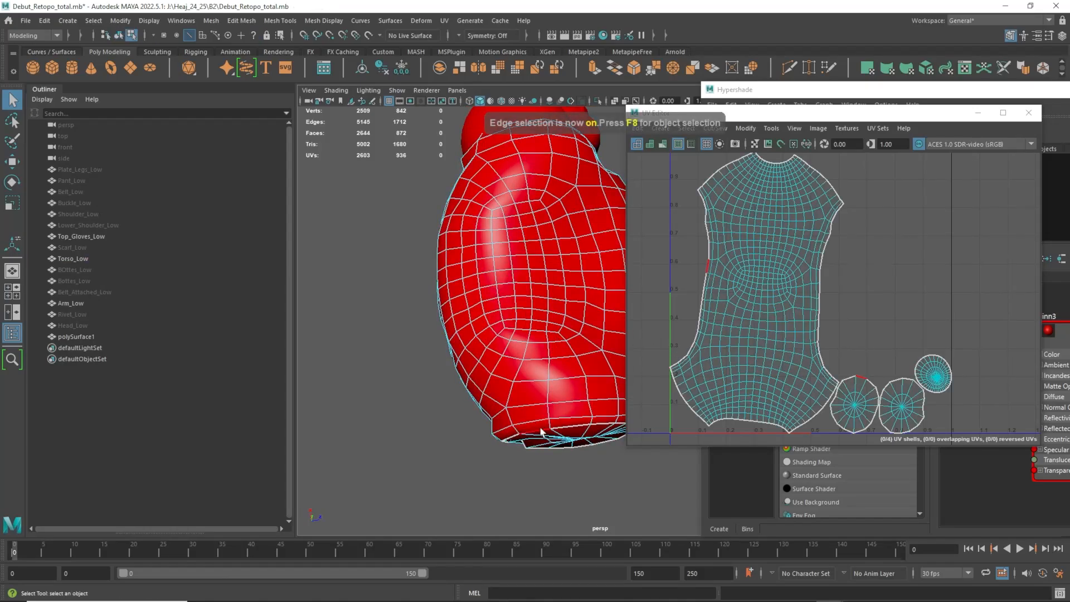
left_click(553, 428)
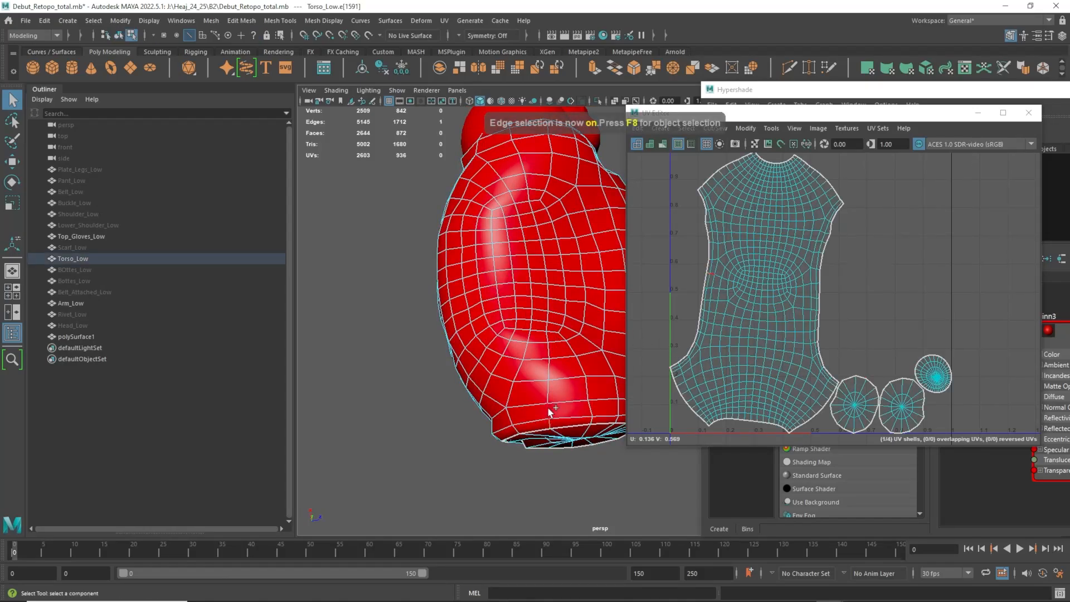
double_click(558, 343)
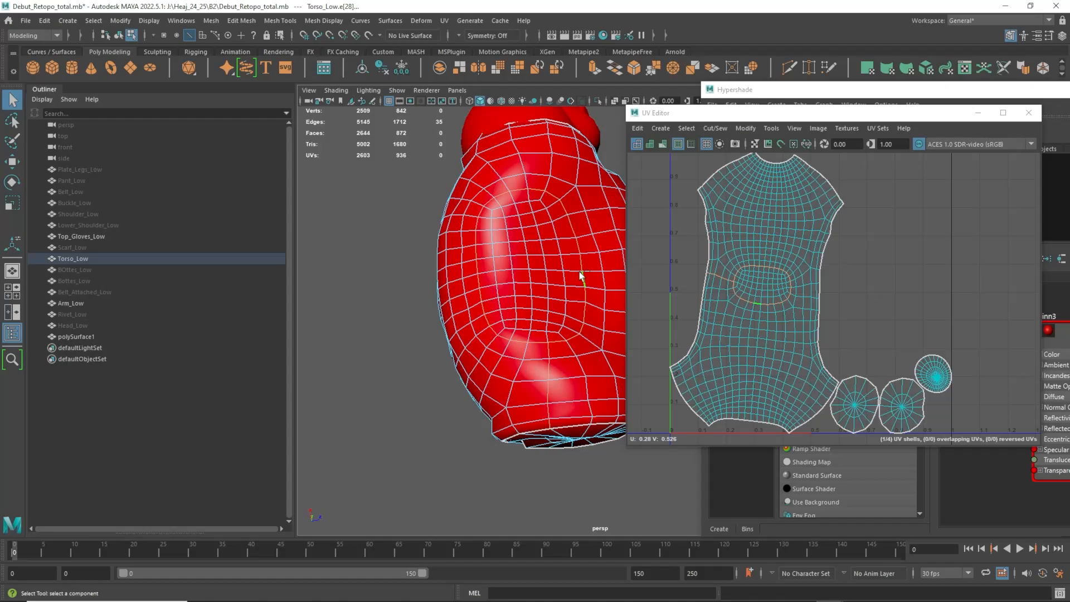
left_click(518, 145, "shift")
left_click_drag(514, 136, 640, 233, "alt")
left_click(552, 404, "shift")
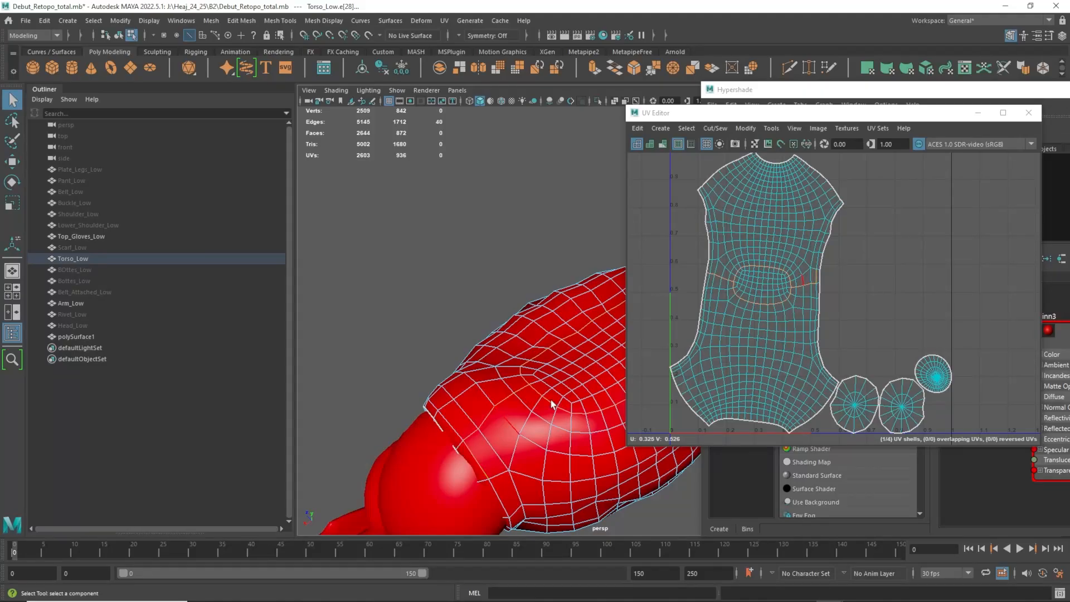
key("shift+x")
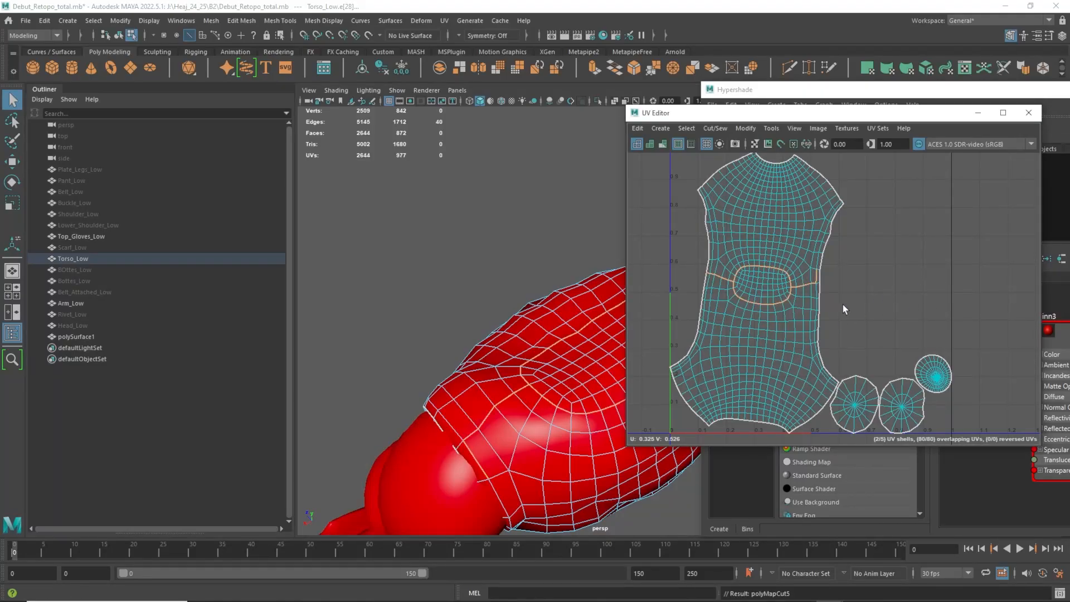
Sew the stray vertical cut at the end of one shoulder seam and cut the last edge joining that seam to the shell border
scroll(842, 310, "up", 3)
left_click(830, 285)
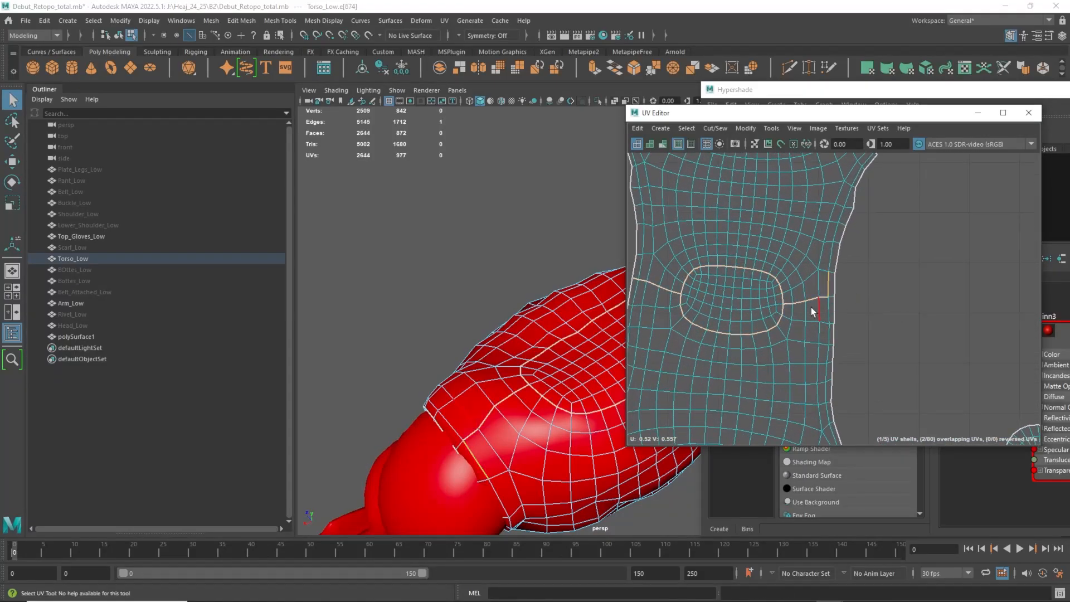
key("shift+s")
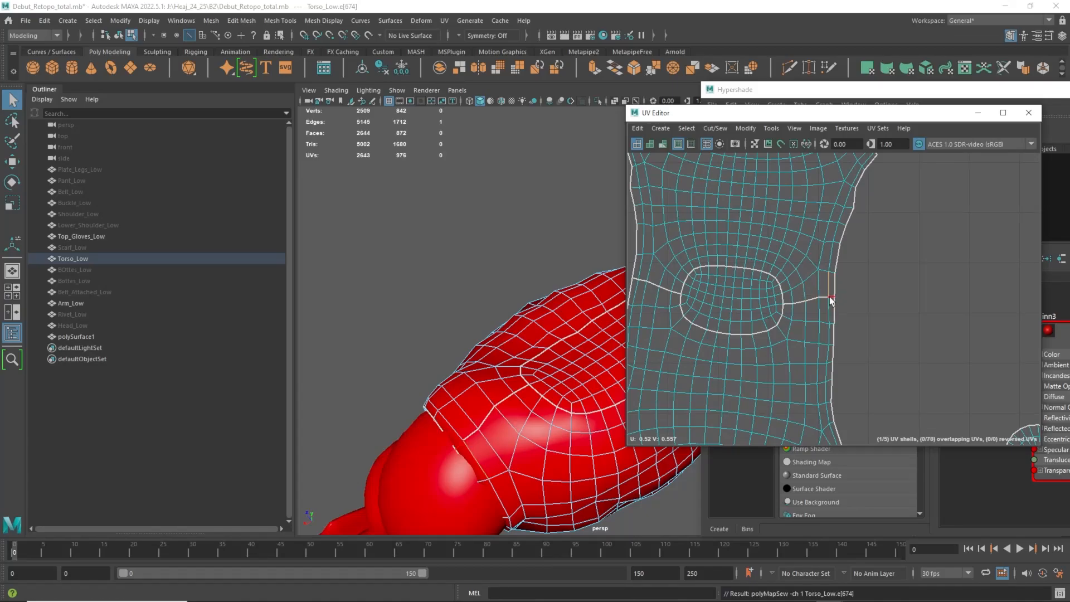
left_click(829, 296)
key("shift+x")
left_click(871, 340)
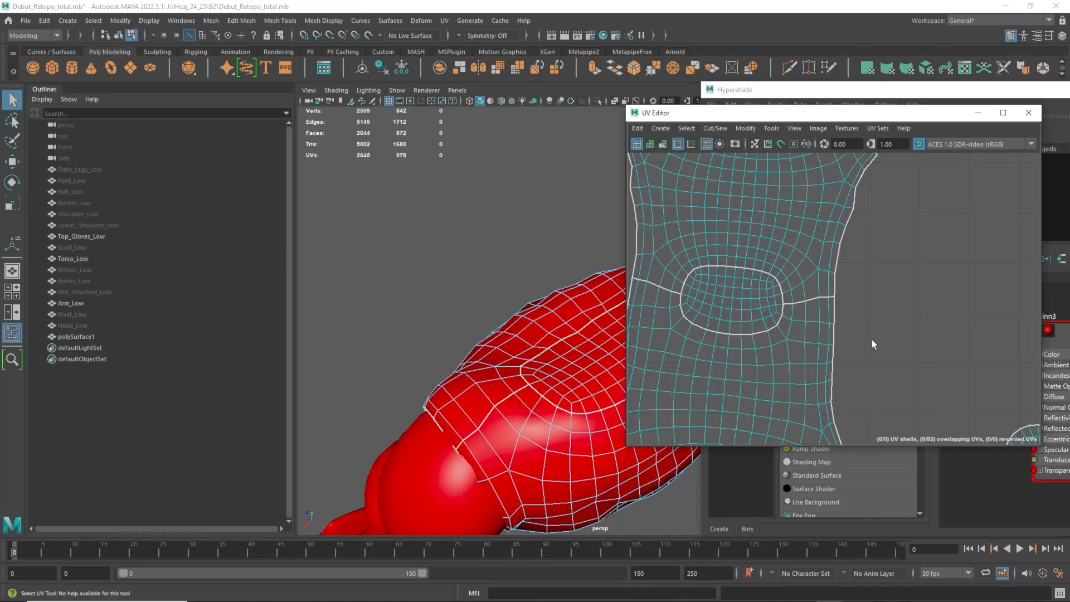
Unfold the torso's UVs again with the new shoulder and neck seams and lay out the separated shells in the UV square
key("f")
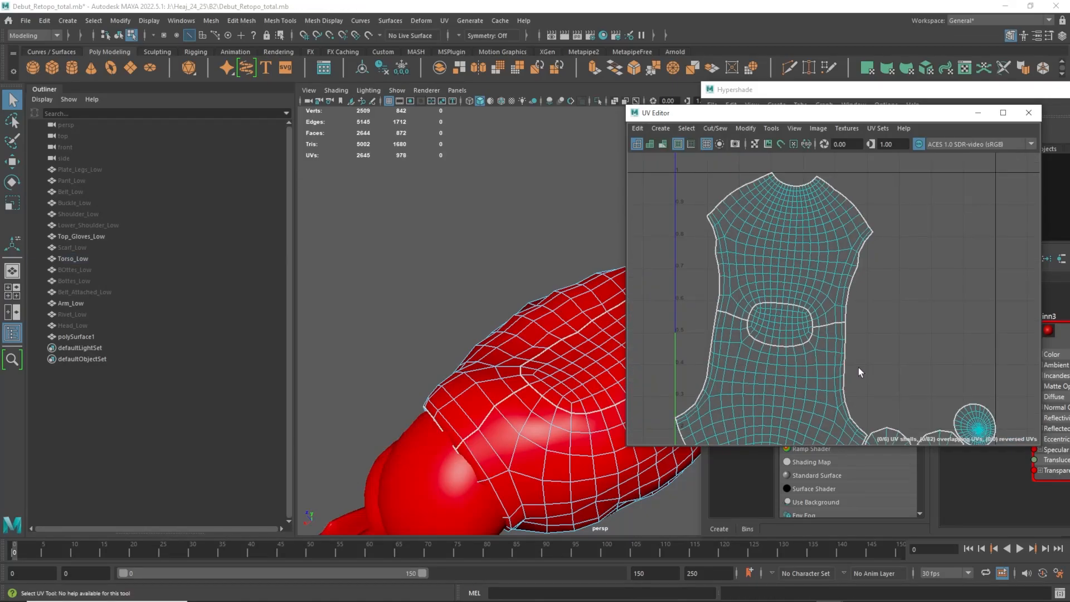
key("F8")
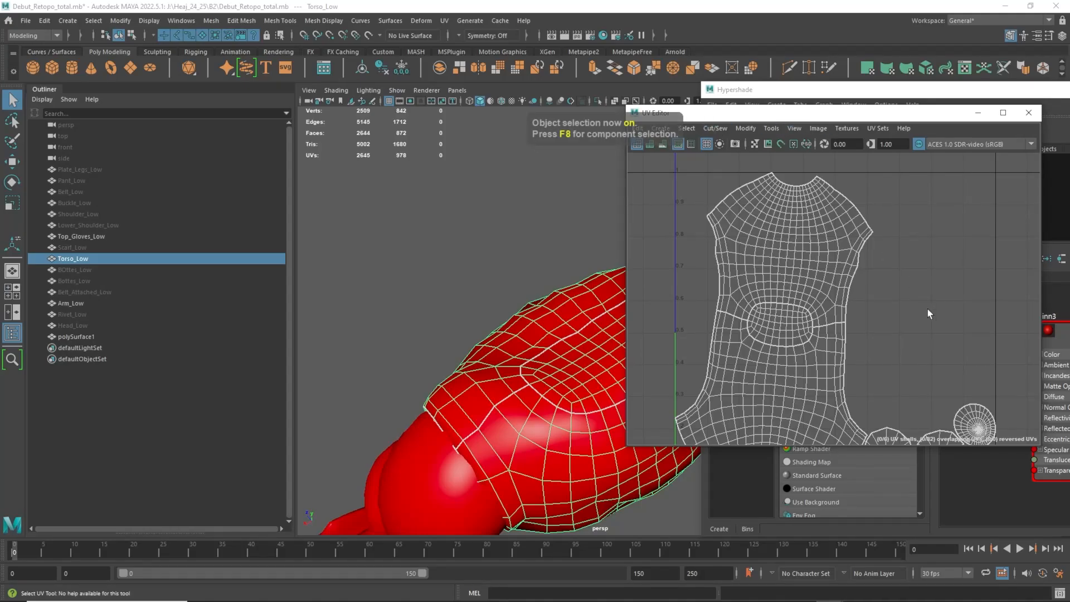
key("ctrl+u")
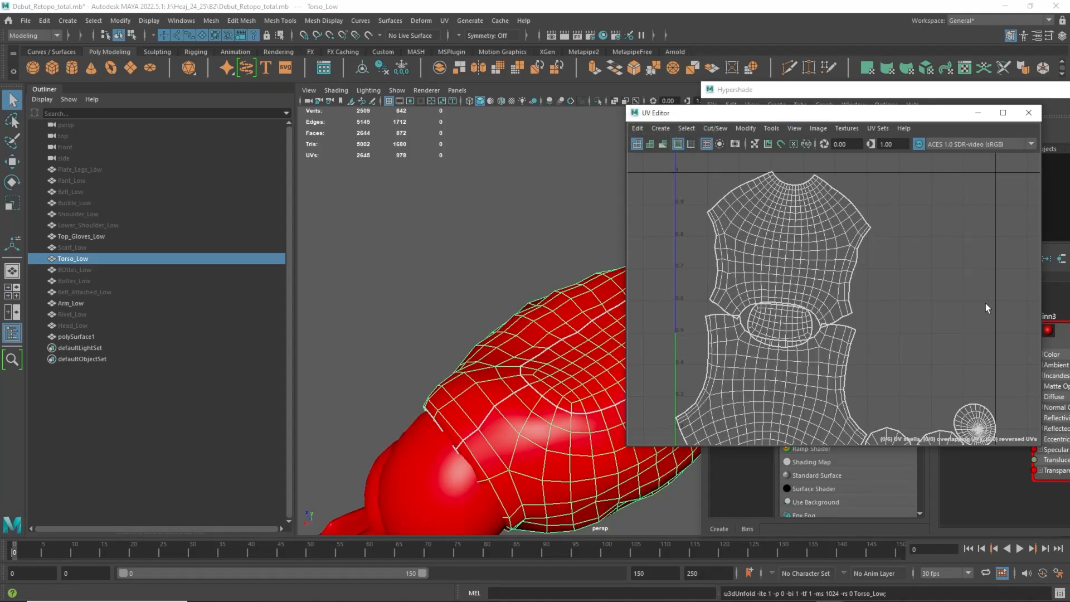
key("ctrl+l")
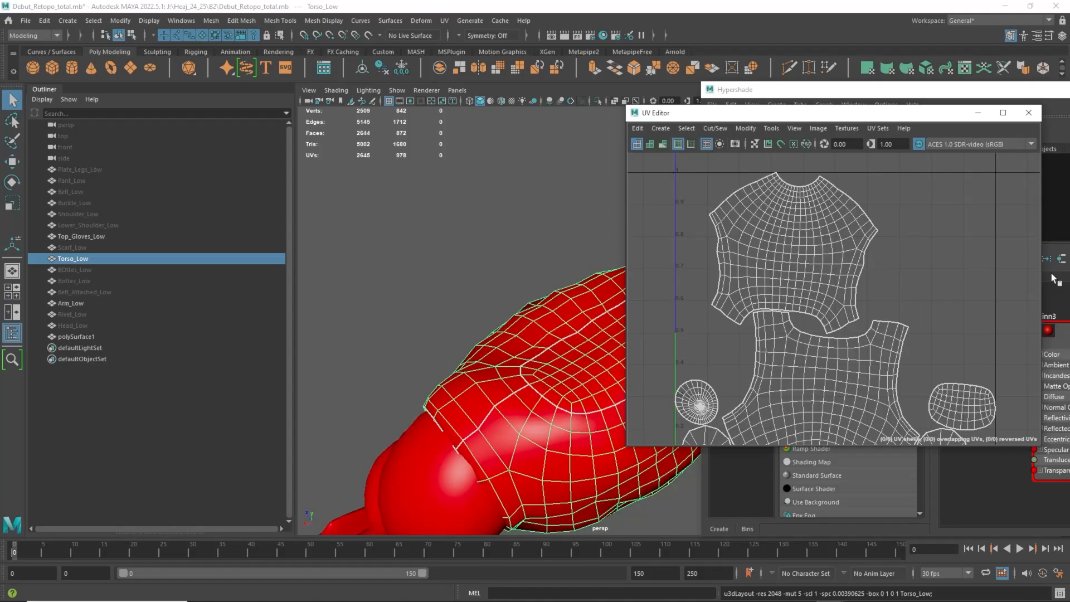
middle_click_drag(812, 284, 811, 258, "alt")
scroll(781, 274, "down", 1)
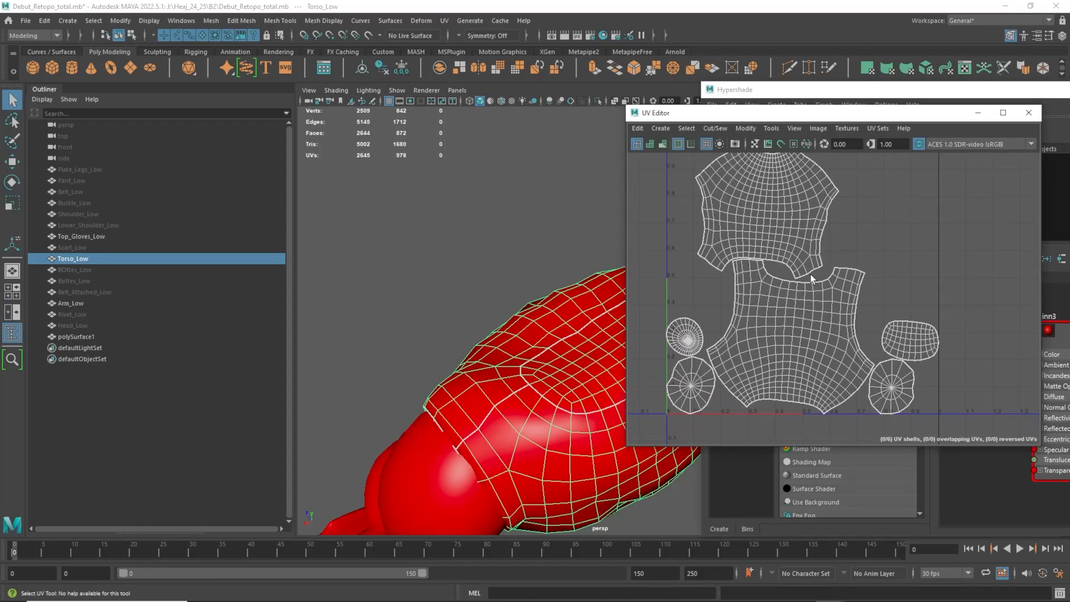
scroll(807, 298, "down", 1)
middle_click_drag(792, 299, 792, 303, "alt")
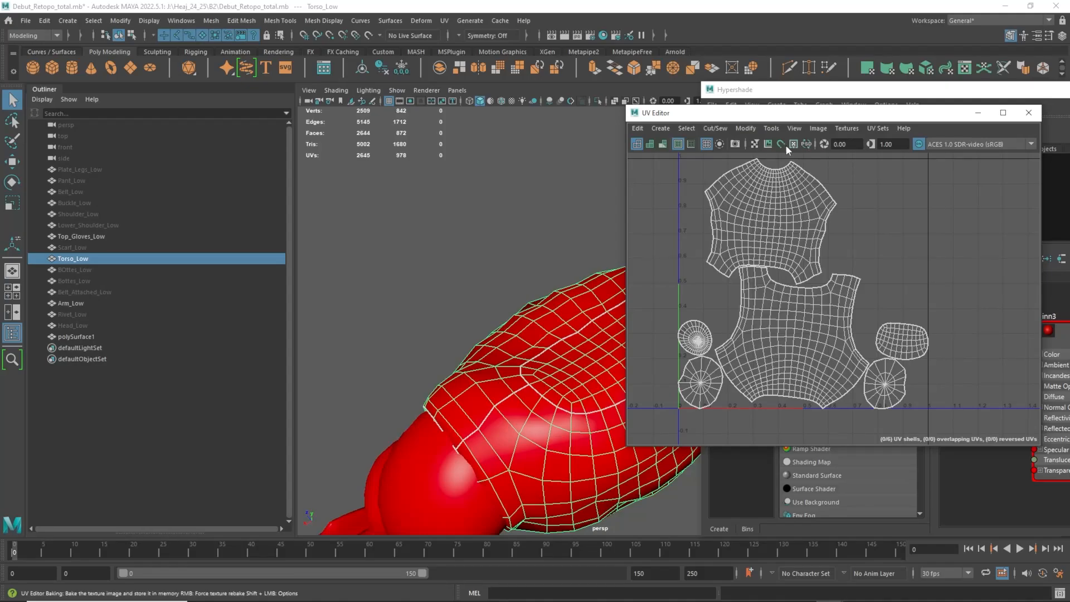
Widen the UV Editor, turn on the checker map for the torso, and move the editor clear of the model
left_click_drag(556, 410, 636, 295, "alt")
scroll(614, 319, "down", 3)
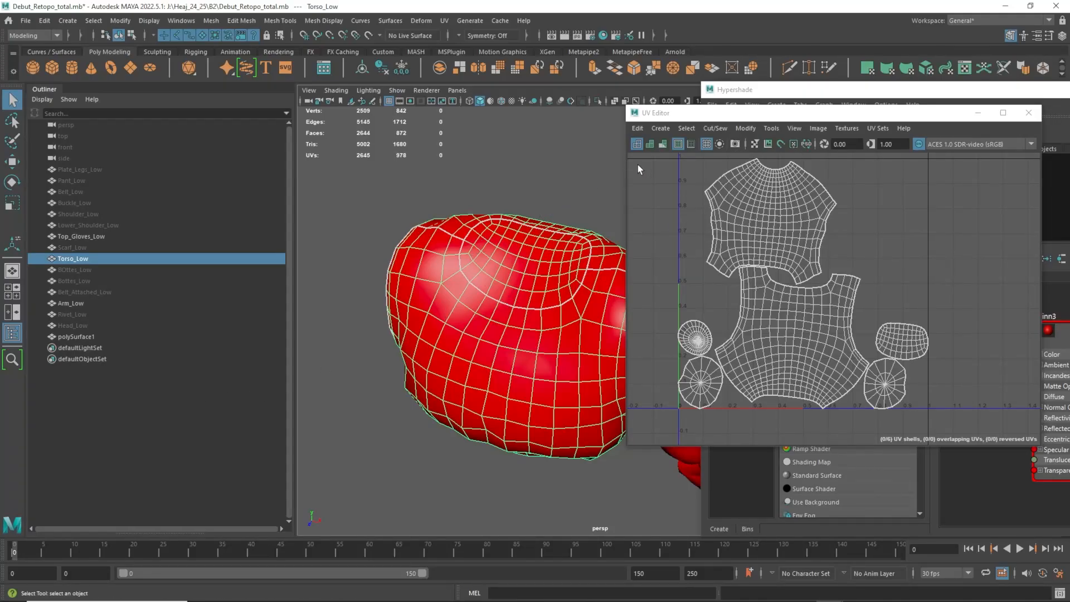
left_click_drag(624, 219, 279, 193)
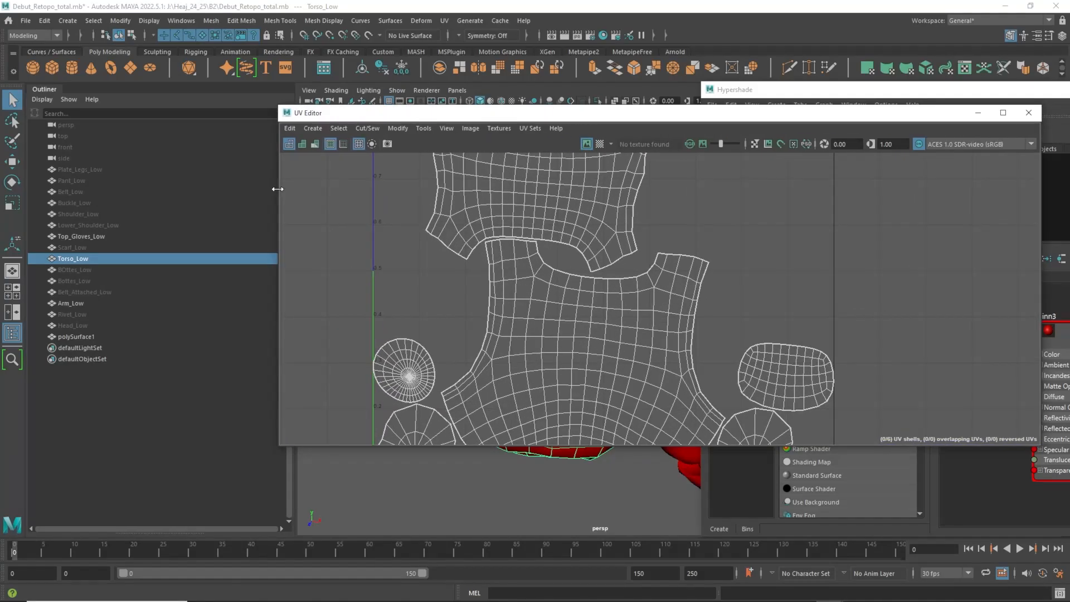
left_click(602, 143)
left_click_drag(565, 118, 1051, 136)
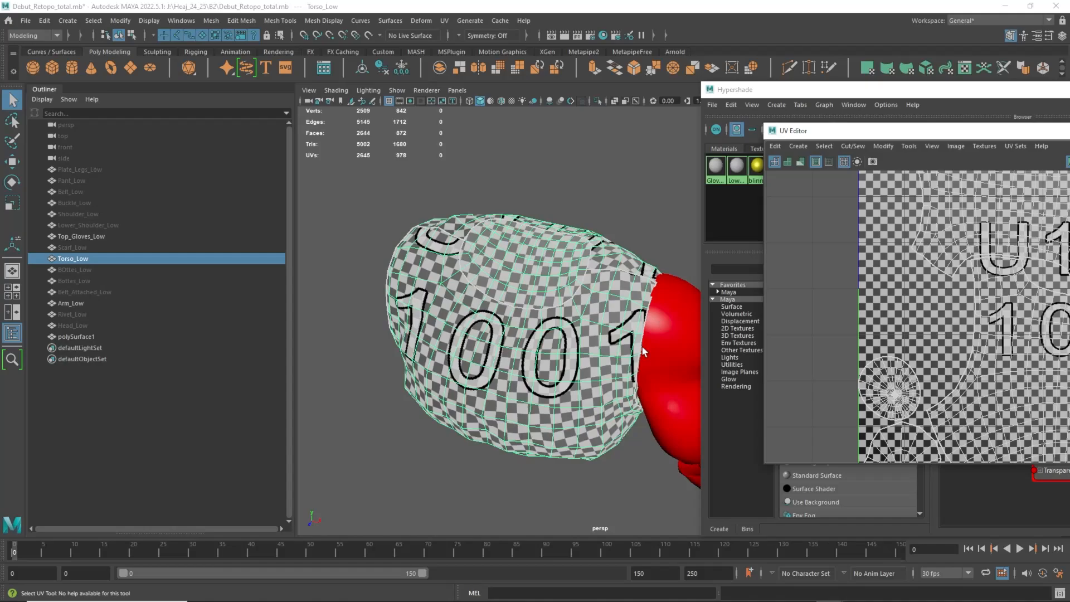
Check the checker pattern on the torso, then bring the UV Editor closer and turn off its checker map
left_click_drag(642, 347, 691, 350, "alt")
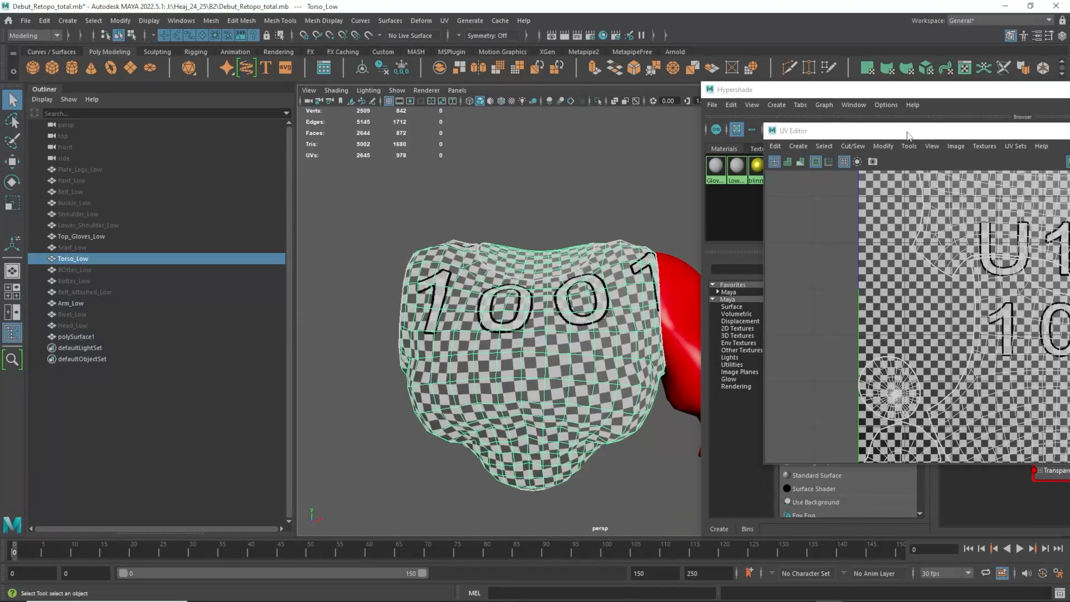
left_click_drag(907, 134, 527, 104)
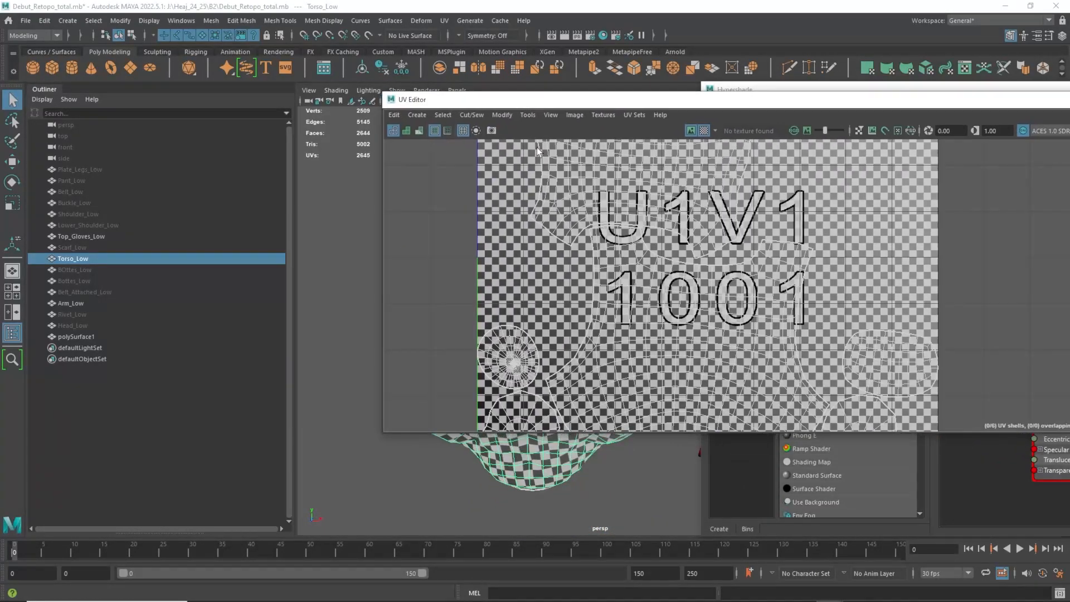
left_click(705, 131)
middle_click_drag(655, 288, 668, 215, "alt")
scroll(667, 297, "down", 1)
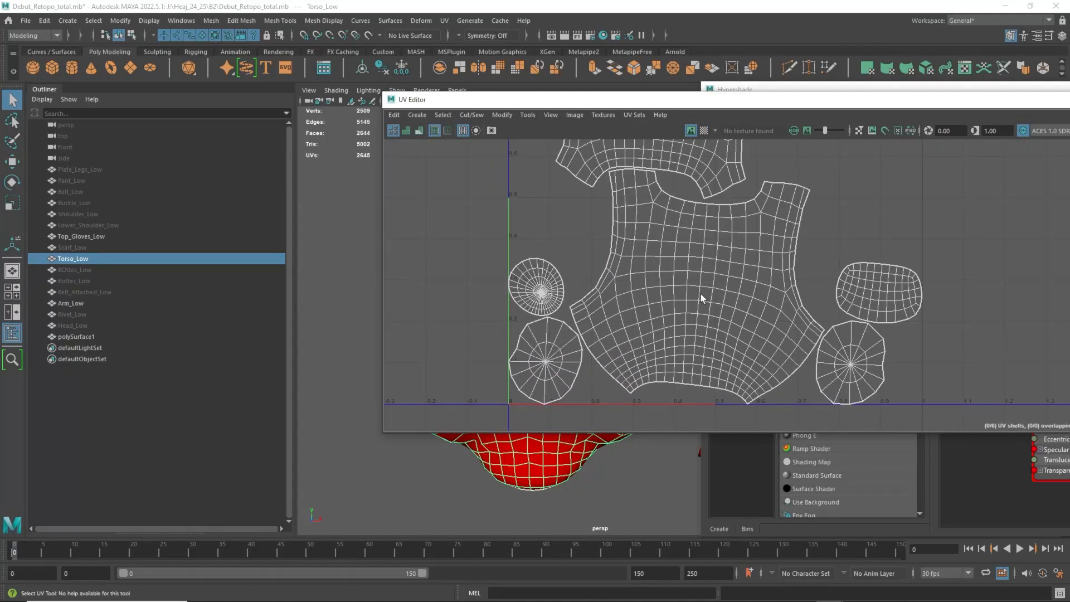
Select the whole lower torso UV shell in face mode and rotate it slightly until it stands upright
key("F11")
left_click(699, 267)
double_click(700, 269)
key("e")
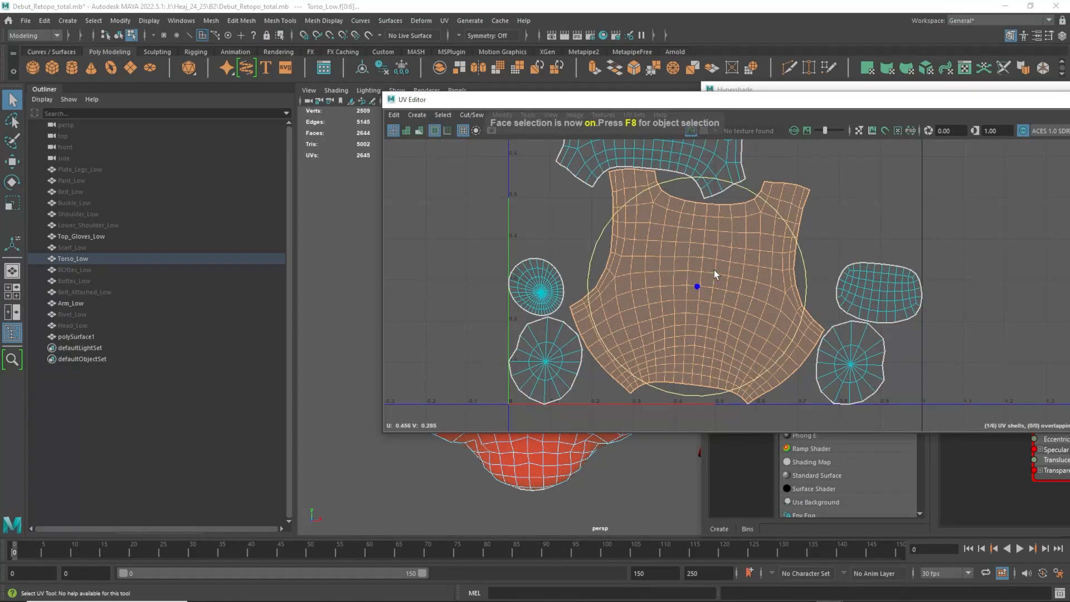
left_click_drag(803, 257, 800, 244)
Rotate the tilted upper torso shell upright and move it directly above the lower torso shell
middle_click_drag(700, 225, 709, 385, "alt")
double_click(702, 240)
left_click_drag(762, 234, 523, 288)
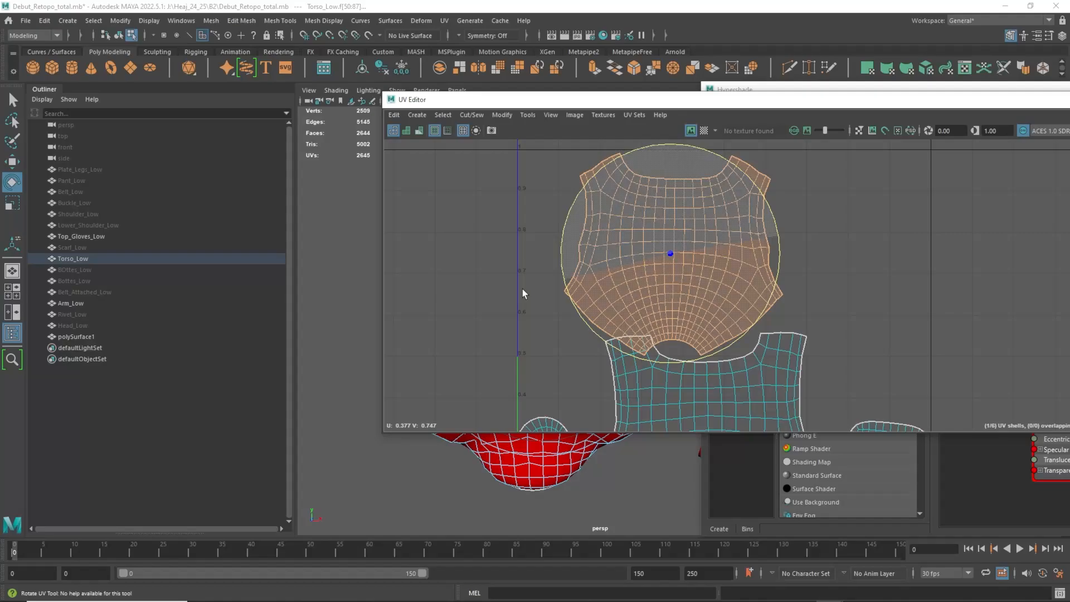
key("w")
left_click_drag(667, 259, 703, 247)
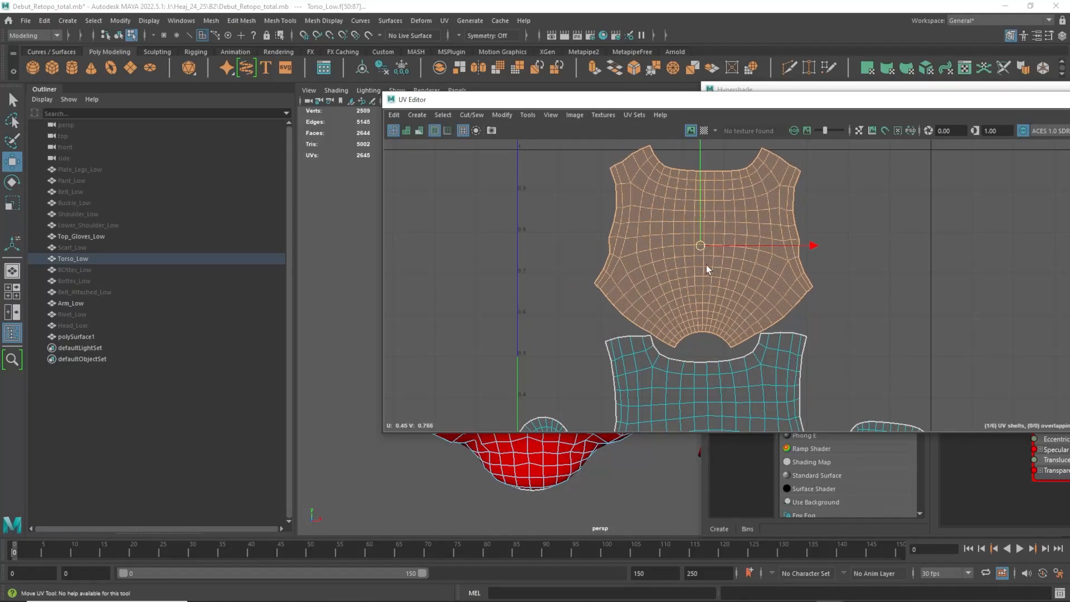
Fine-tune the upper torso shell's position and rotation so it lines up with the lower torso shell without overlapping
scroll(715, 287, "down", 1)
middle_click_drag(717, 293, 701, 255, "alt")
key("e")
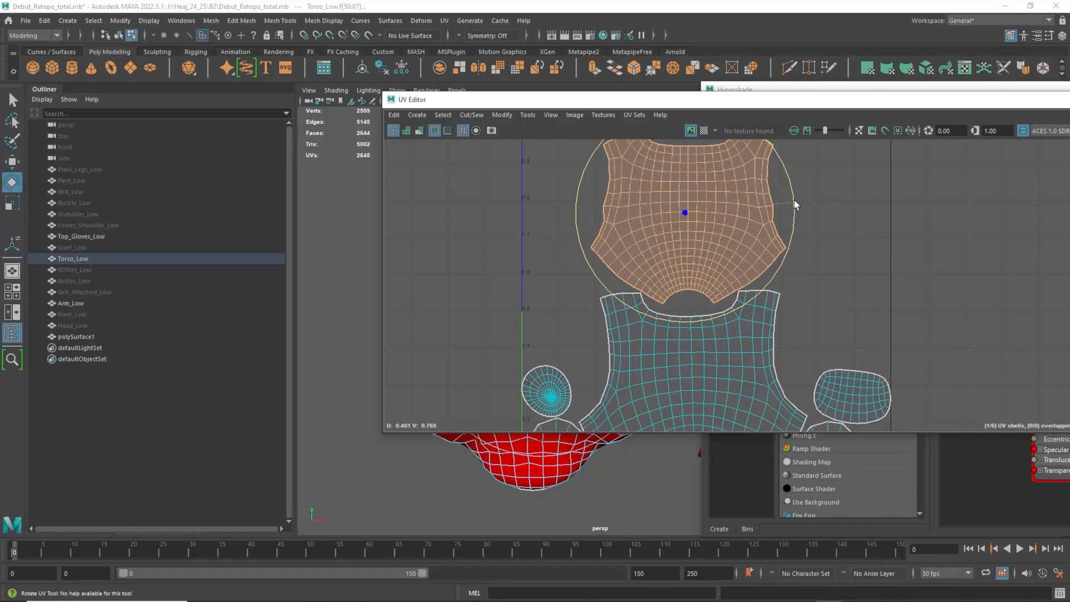
scroll(724, 283, "down", 1)
key("w")
mouse_move(693, 222)
left_mouse_down()
mouse_move(647, 219)
mouse_move(687, 213)
mouse_move(649, 223)
mouse_move(693, 229)
left_mouse_up()
scroll(693, 280, "down", 1)
scroll(693, 229, "up", 3)
scroll(702, 357, "down", 3)
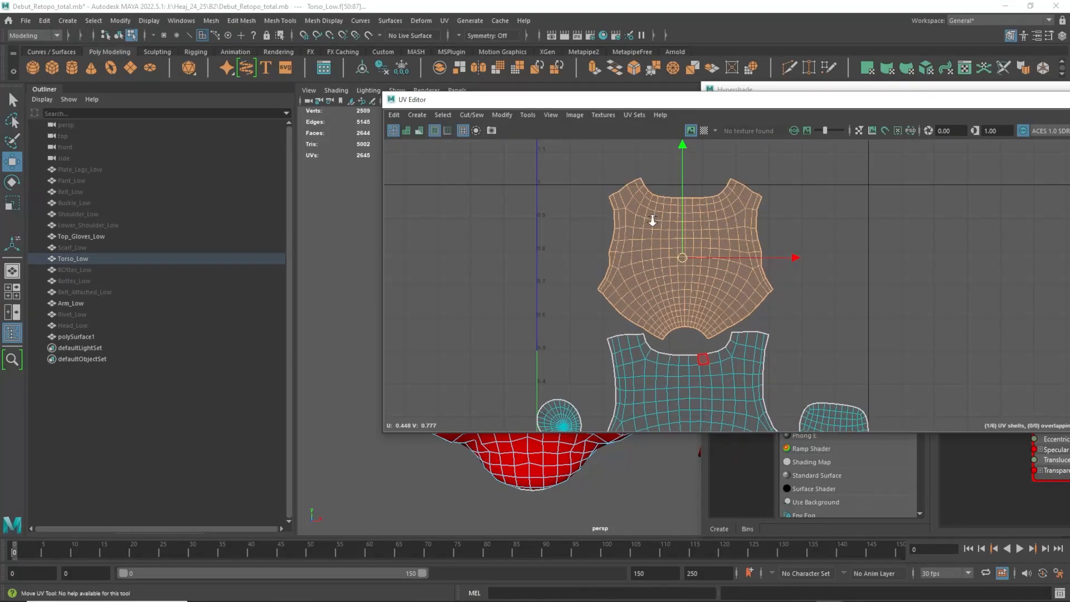
middle_click_drag(640, 260, 628, 238, "alt")
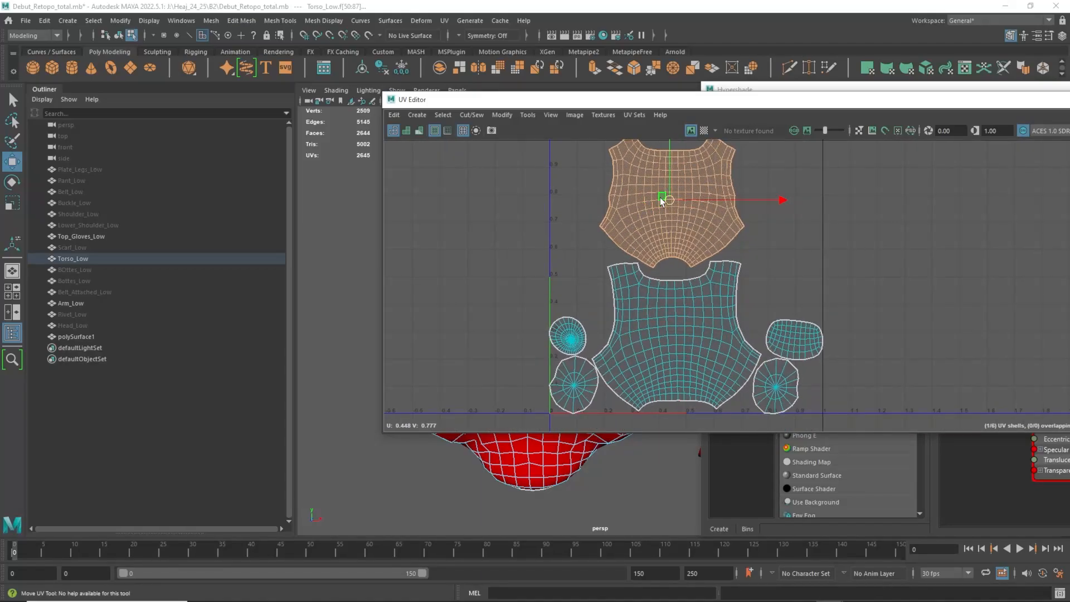
key("e")
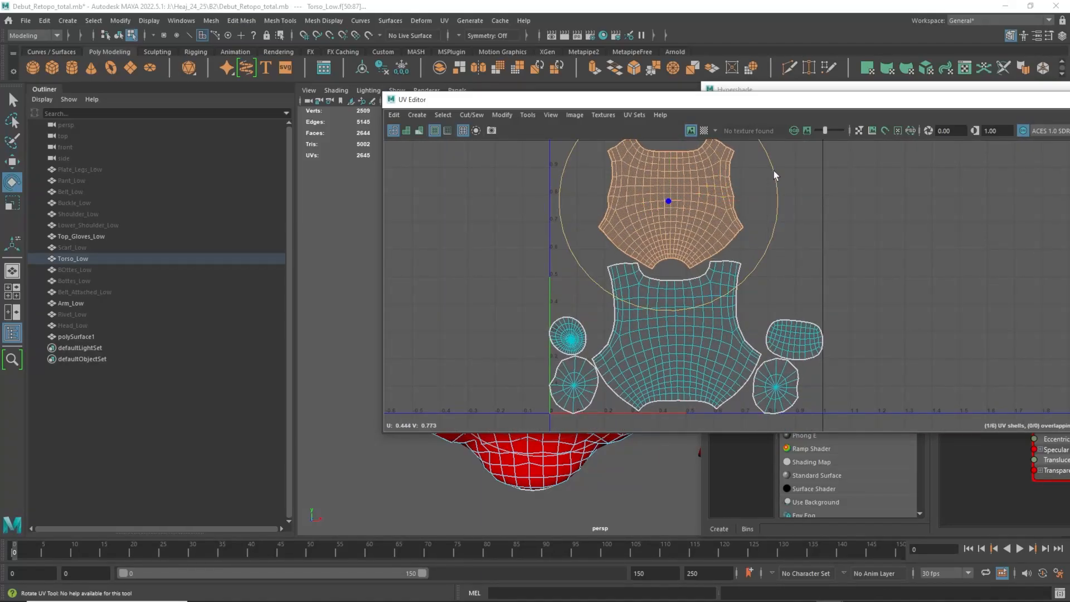
Nudge the lower torso shell under the upper one and adjust its rotation to straighten it
left_click(676, 367)
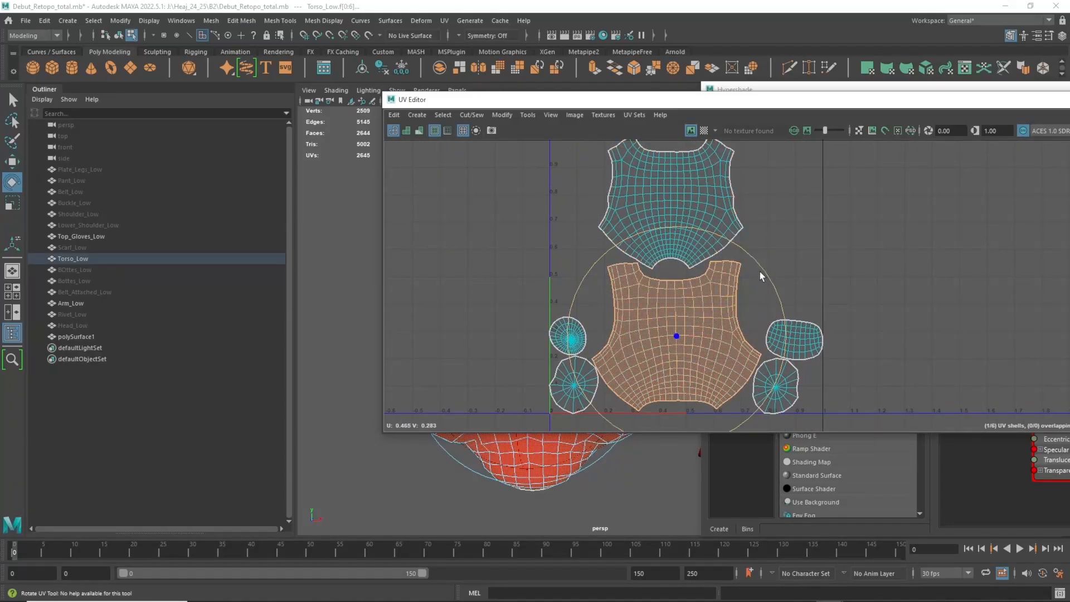
key("w")
left_click_drag(676, 336, 672, 338)
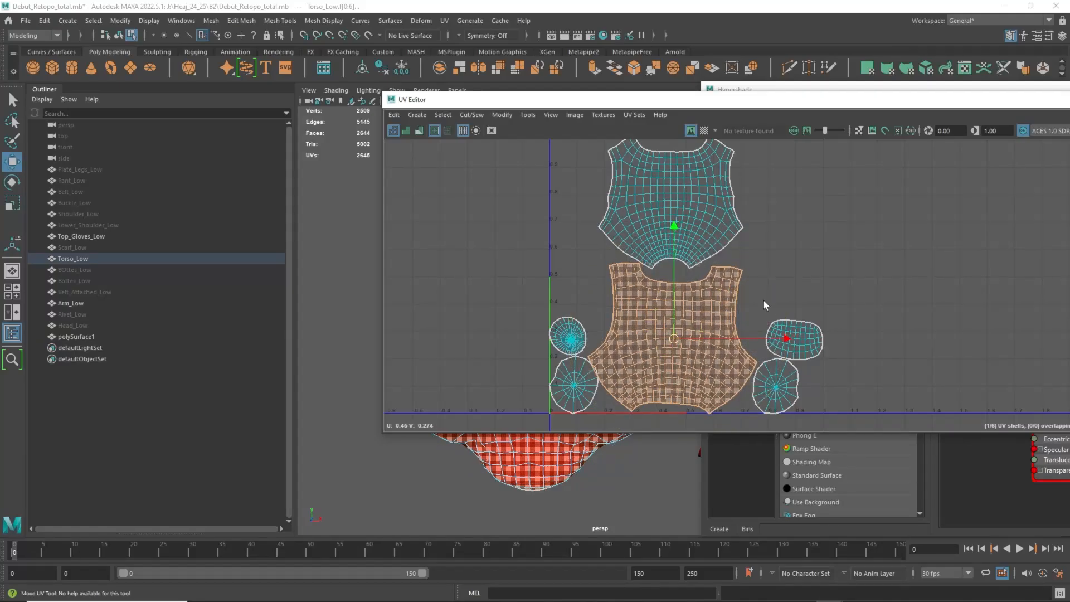
key("e")
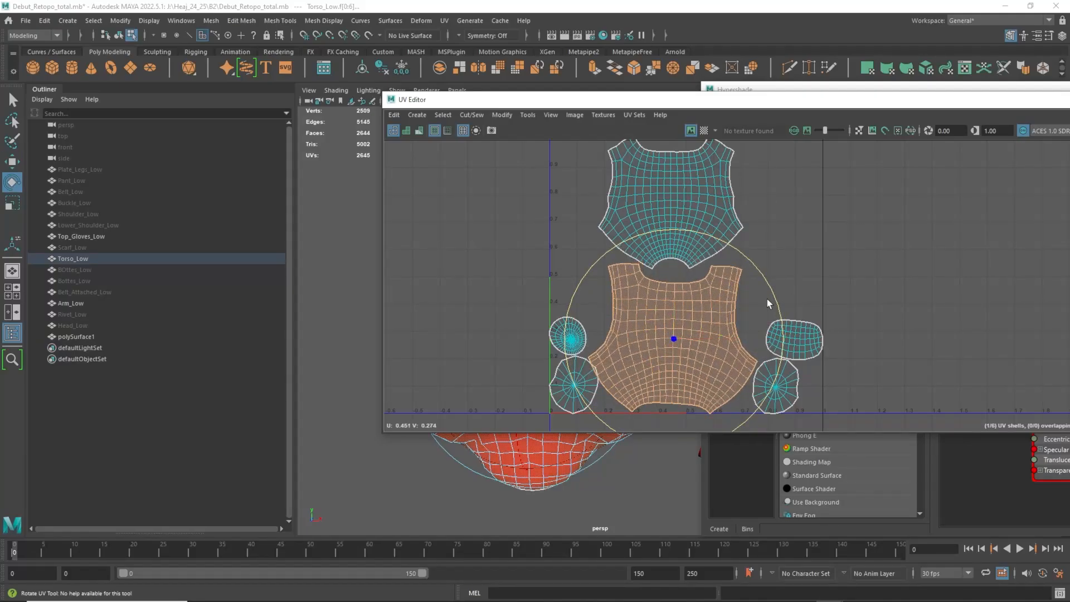
left_click(774, 310)
Select one round arm-opening shell and move the UV Editor clear of the model so the matching faces can be seen
left_click(775, 386)
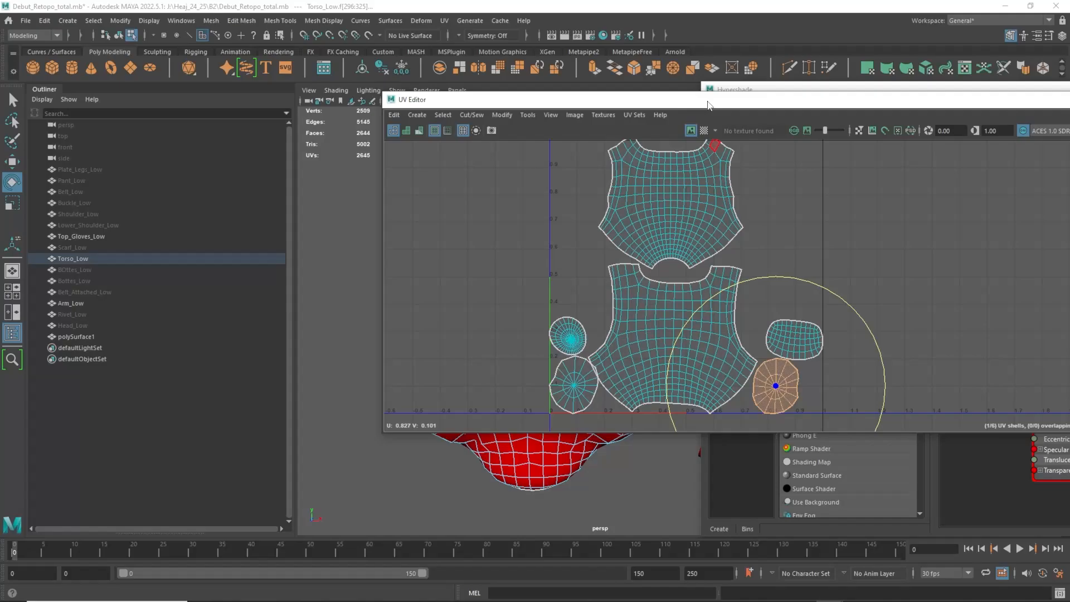
left_click_drag(707, 100, 0, 174)
middle_click_drag(630, 298, 813, 301, "alt")
left_click_drag(574, 296, 648, 303, "alt")
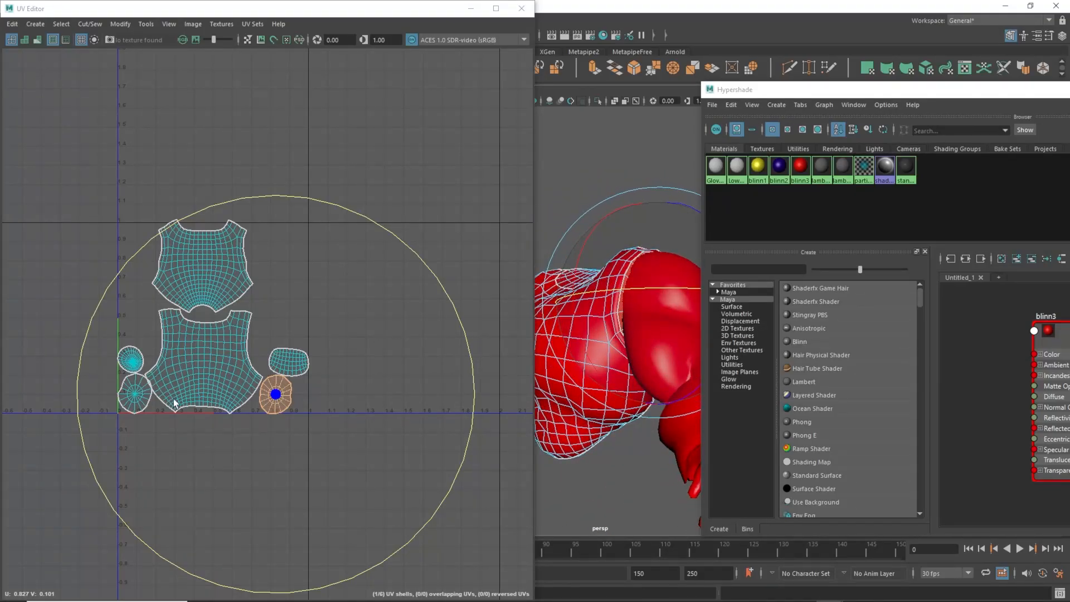
Place the two round arm-opening shells side by side next to the lower torso shell, below the oval shell
left_click(128, 402, "shift")
key("w")
left_click_drag(199, 396, 234, 395)
key("w")
left_click(303, 362)
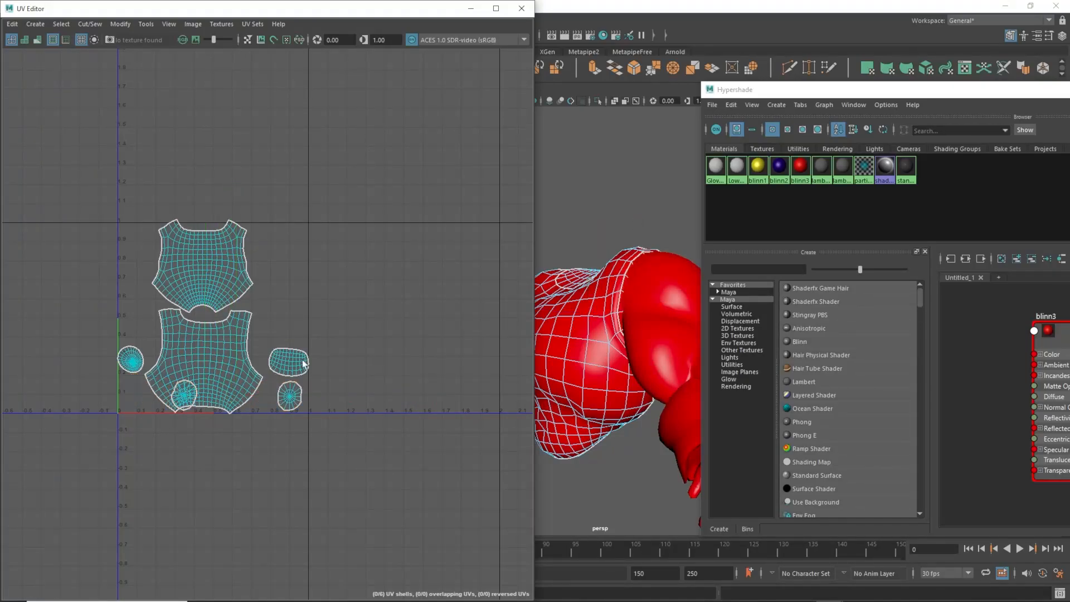
left_click(184, 403)
left_click_drag(183, 400, 260, 394)
scroll(267, 399, "up", 4)
left_click(258, 394)
left_click(369, 366)
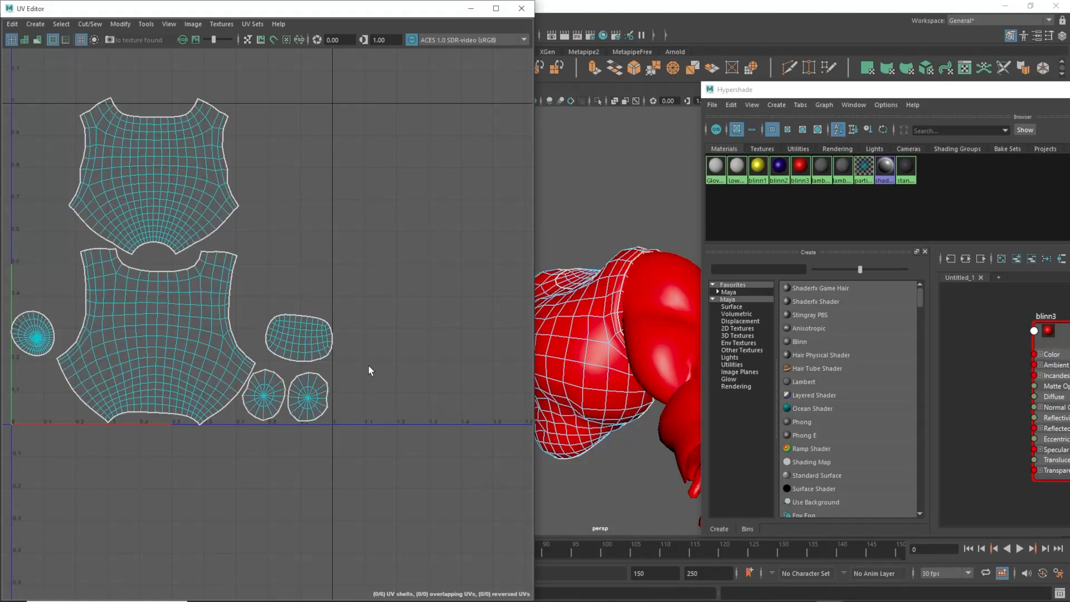
Try scaling down one arm-opening shell, undo it, and examine the faces around the arm opening on the torso
double_click(317, 396)
left_click_drag(617, 336, 674, 265, "alt")
key("r")
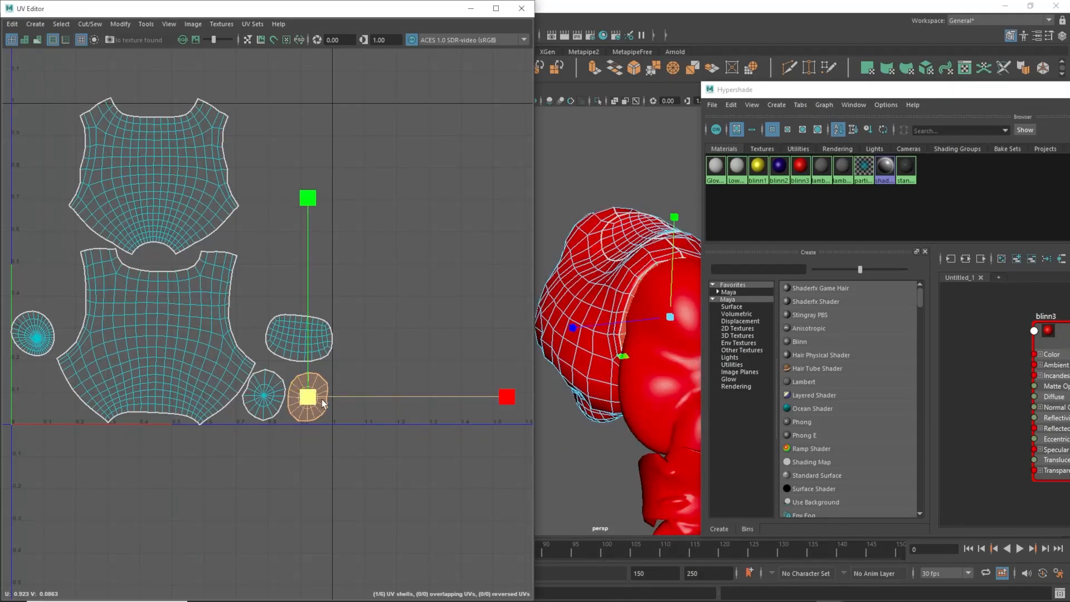
left_click_drag(307, 397, 167, 401)
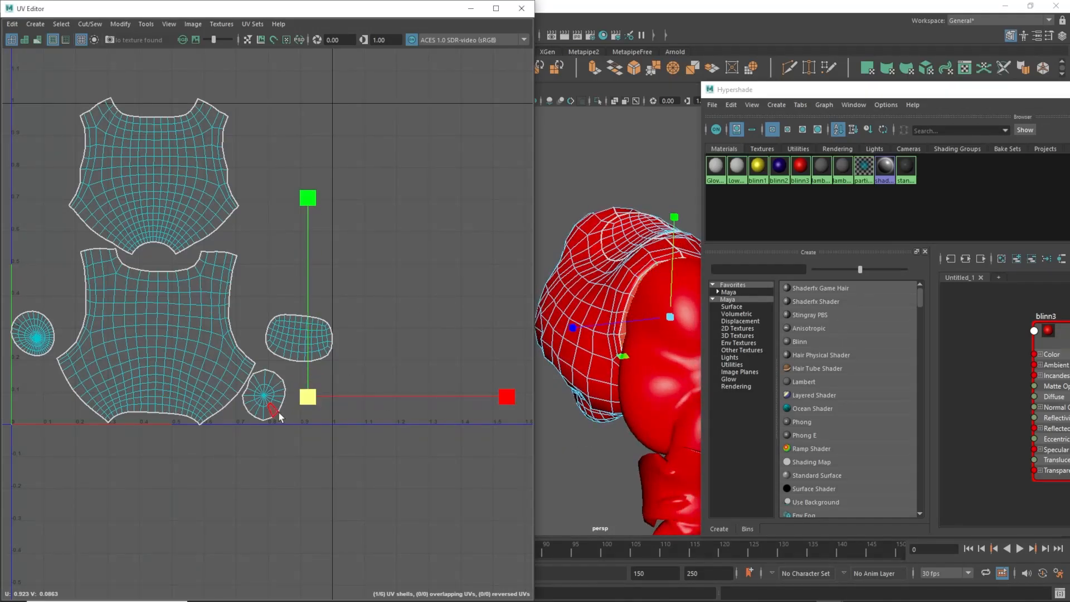
scroll(638, 273, "up", 4)
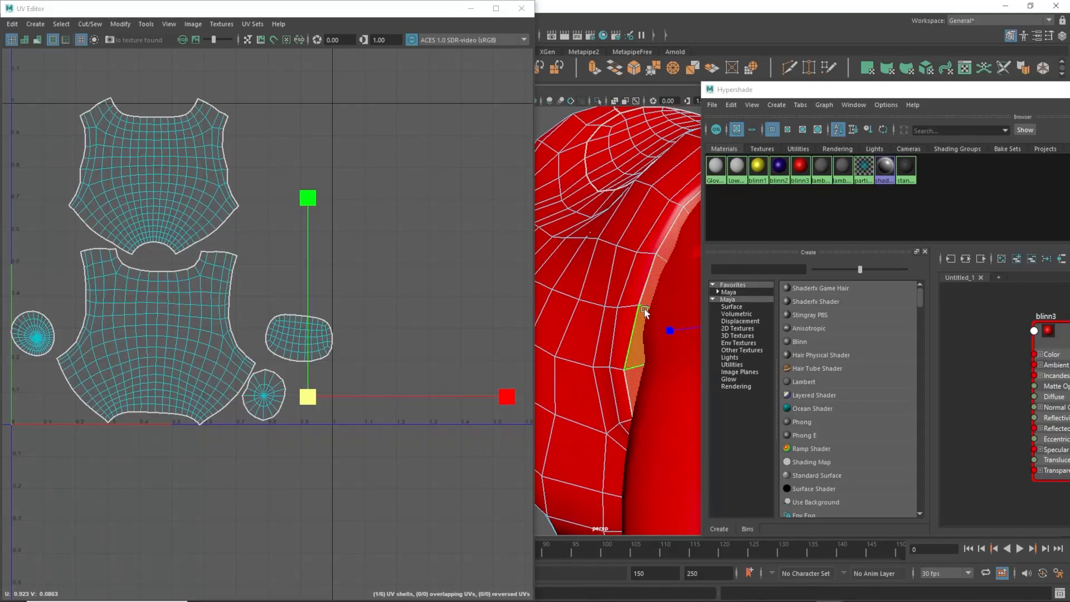
left_click(644, 315)
scroll(296, 349, "down", 2)
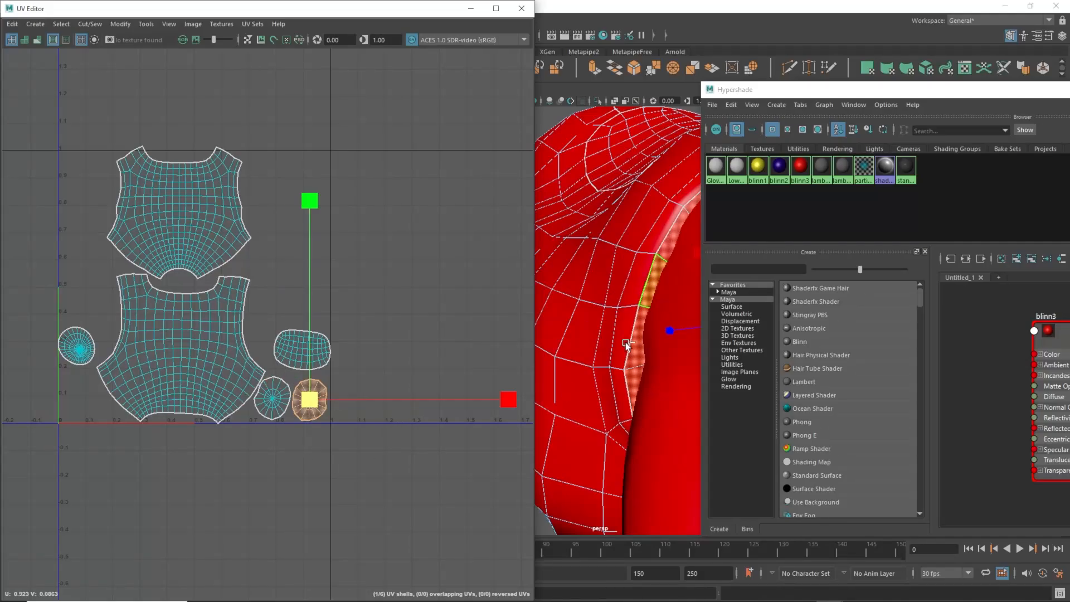
scroll(626, 343, "down", 5)
left_click_drag(625, 342, 625, 258, "alt")
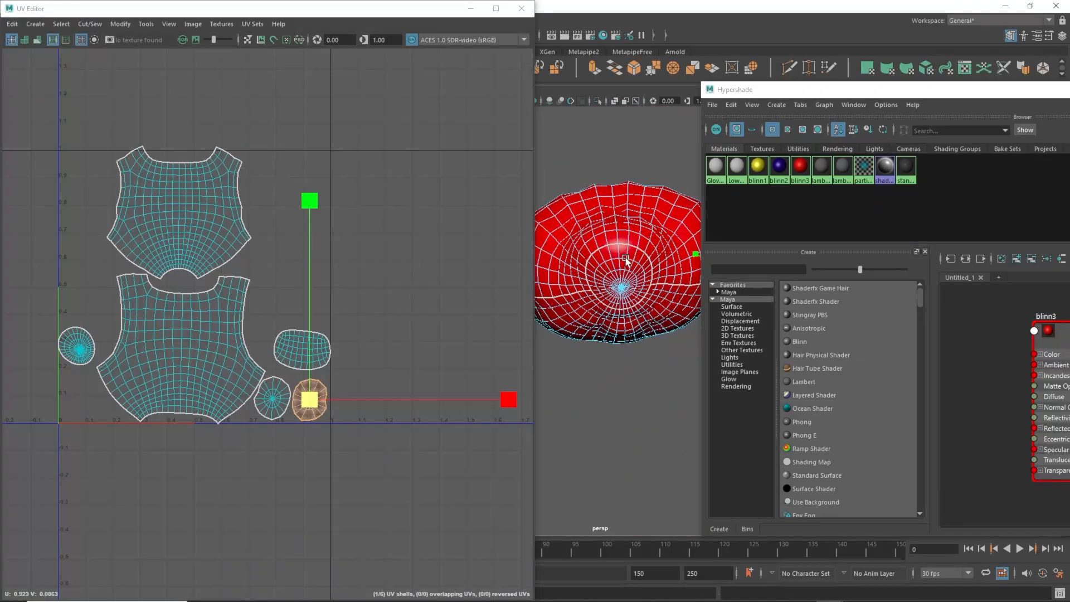
Scale down the remaining round end-cap shell and move it above the oval shell
left_click(79, 344)
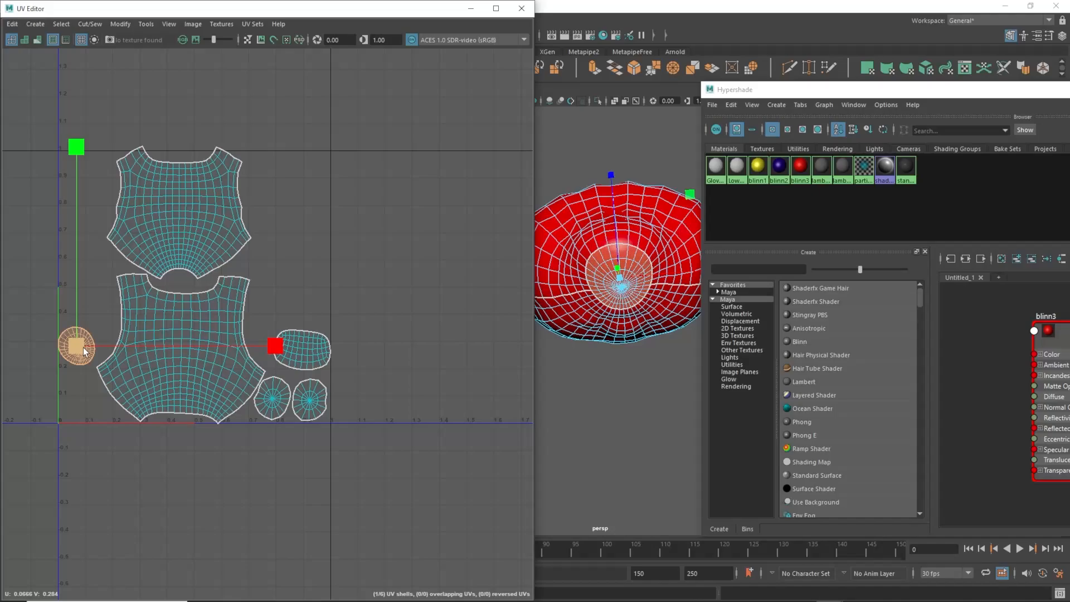
left_click_drag(82, 349, 4, 361)
key("w")
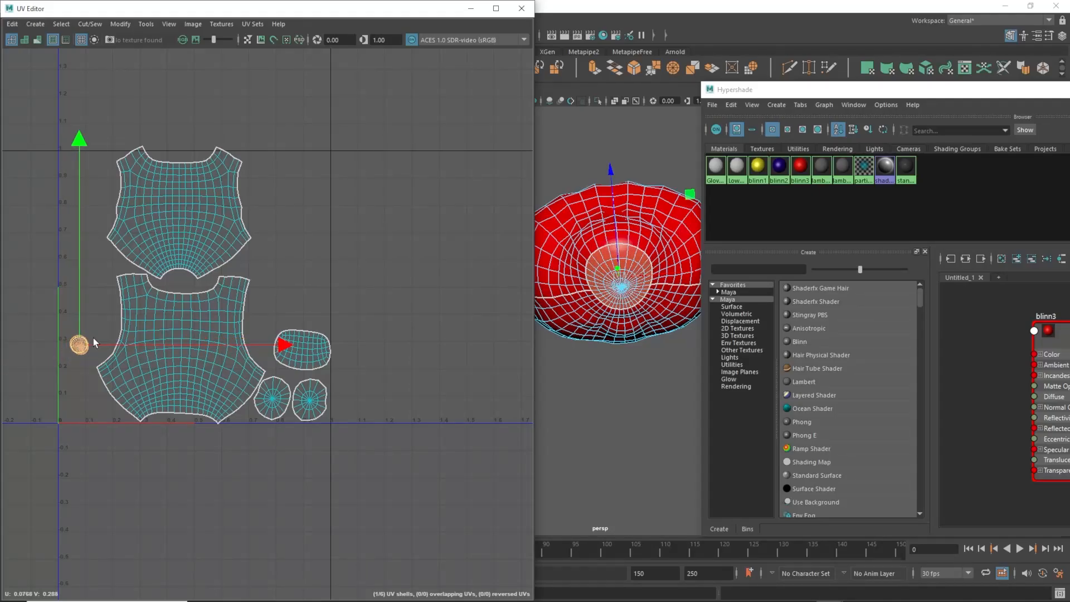
left_click_drag(76, 346, 318, 319)
Select all six torso shells, return to object mode and move the UV Editor back over the viewport
scroll(330, 344, "down", 2)
left_click_drag(109, 162, 397, 444)
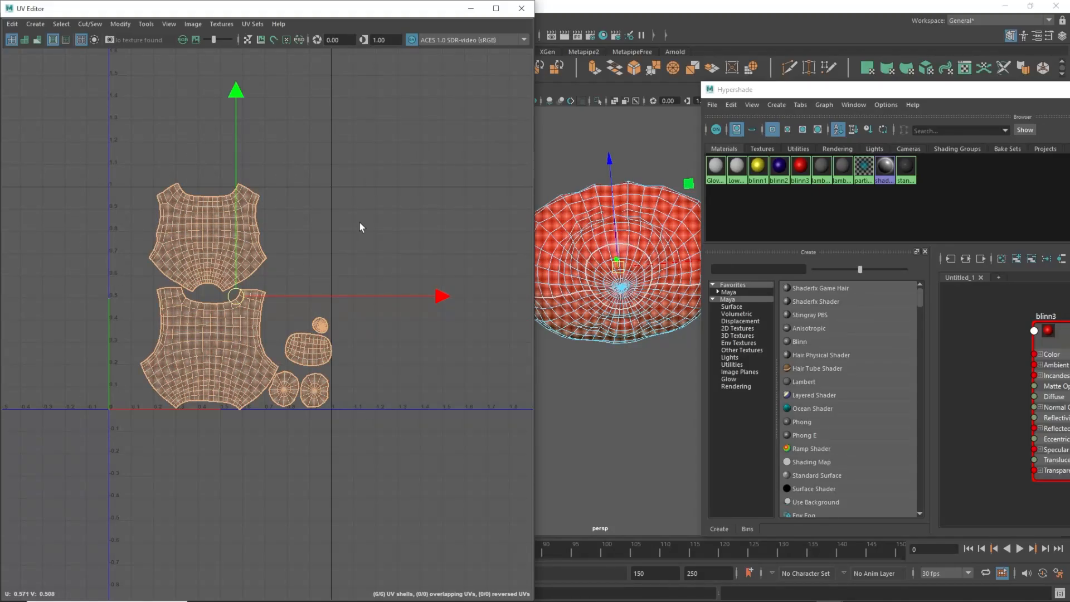
key("F8")
left_click_drag(264, 9, 745, 168)
Open the Layout UVs options for the torso and set Shell Pre-Scaling to Off
left_click(341, 183)
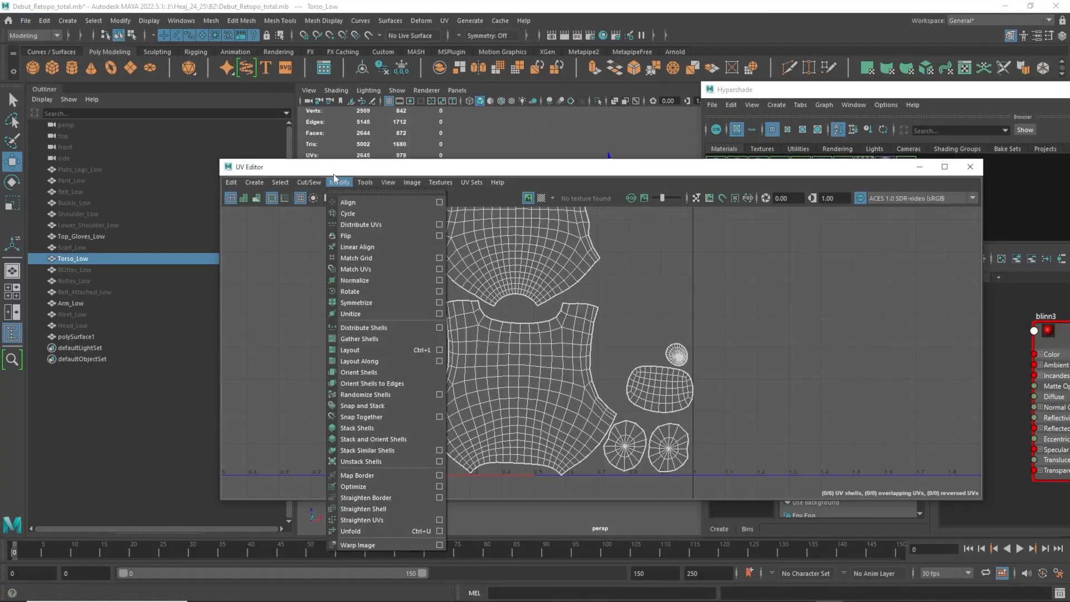
left_click(441, 350)
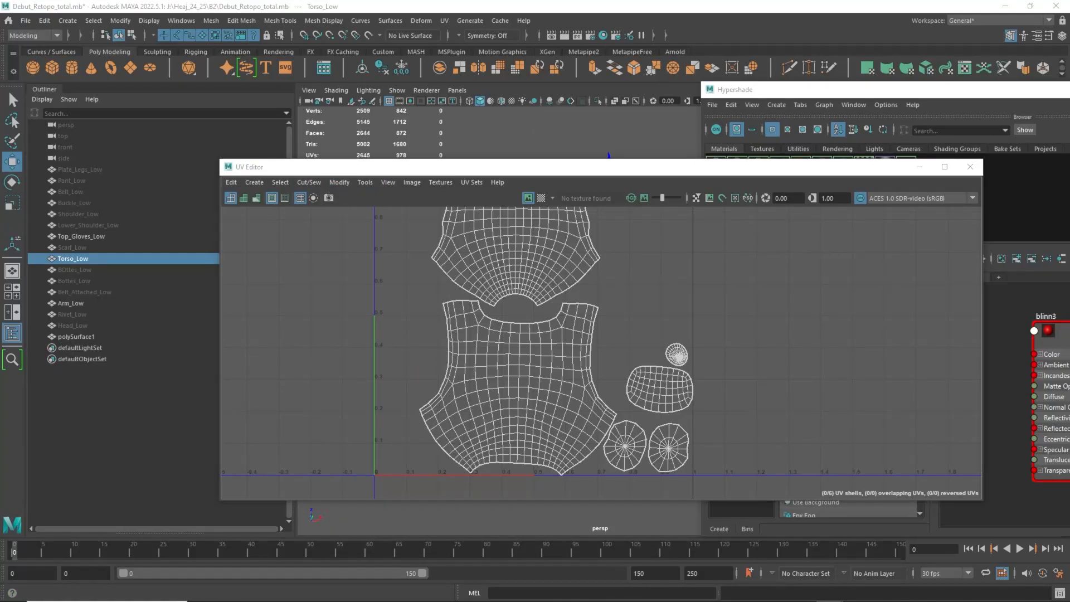
left_click_drag(599, 114, 755, 135)
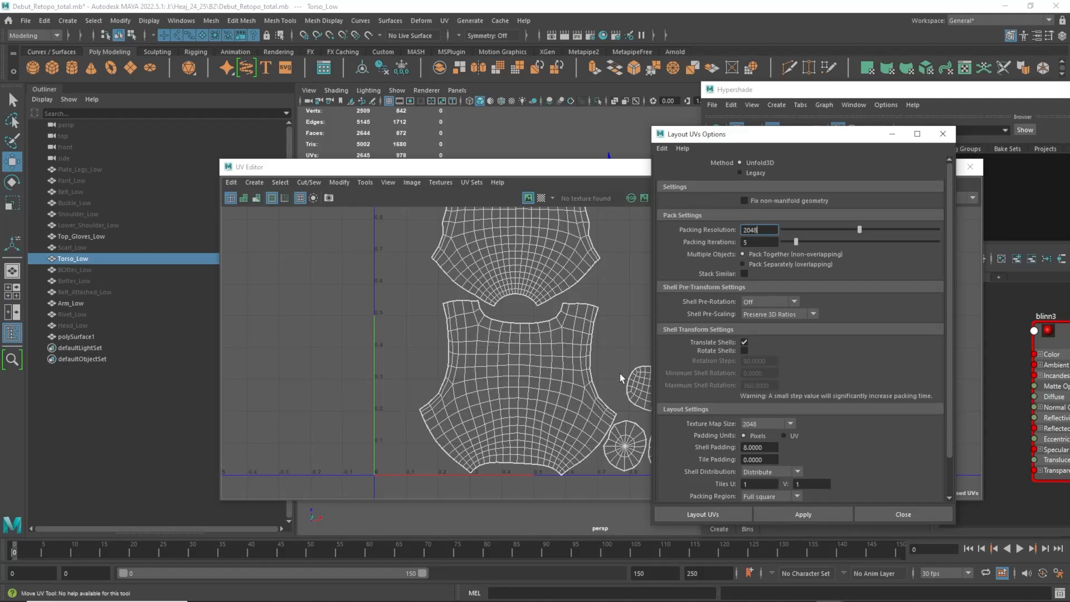
middle_click_drag(598, 328, 496, 331, "alt")
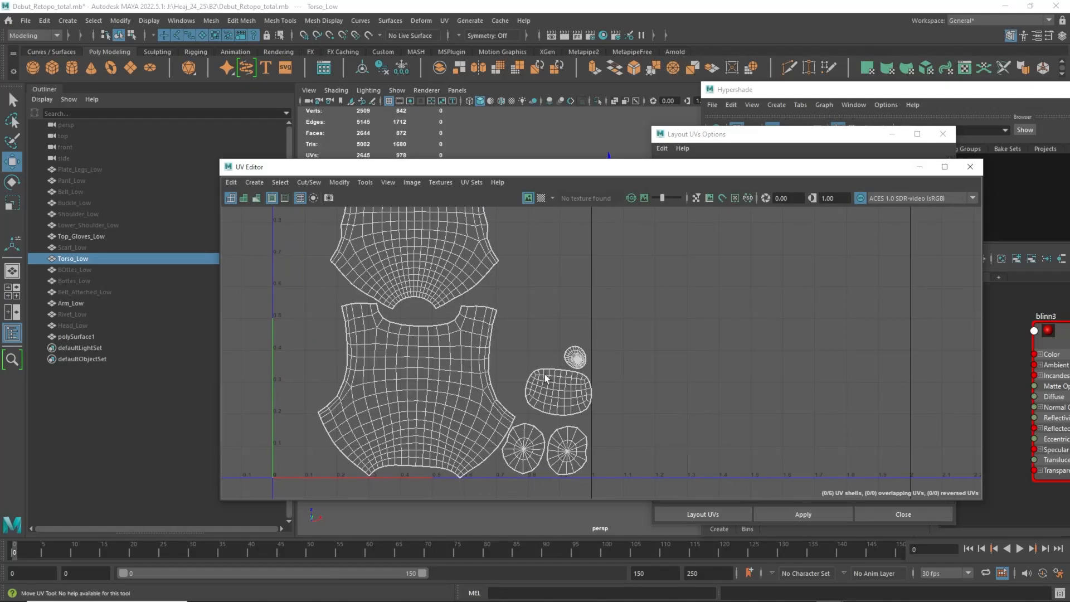
left_click(844, 143)
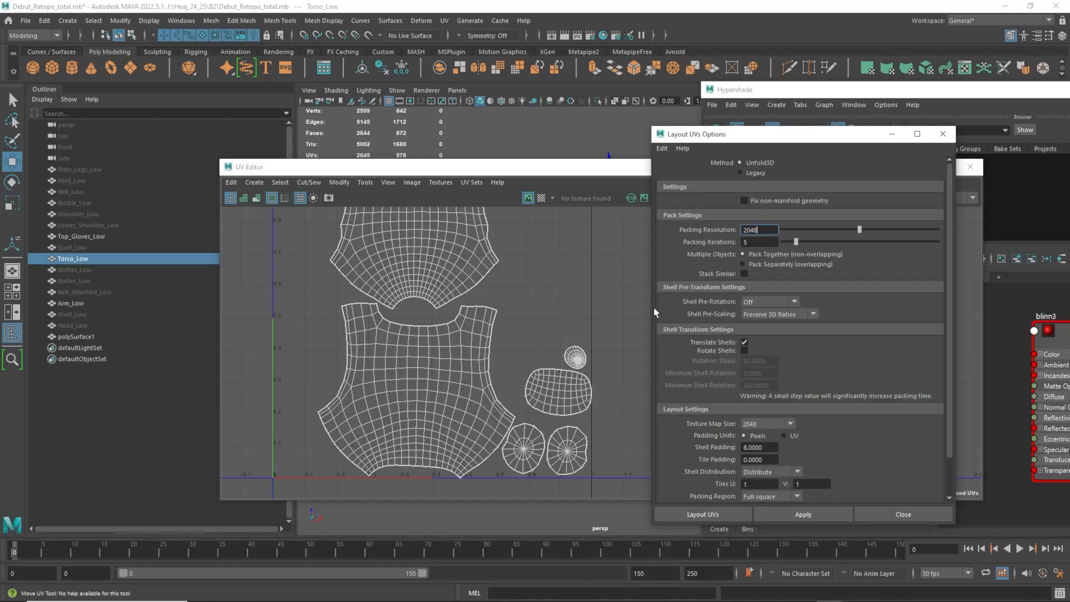
left_click(778, 318)
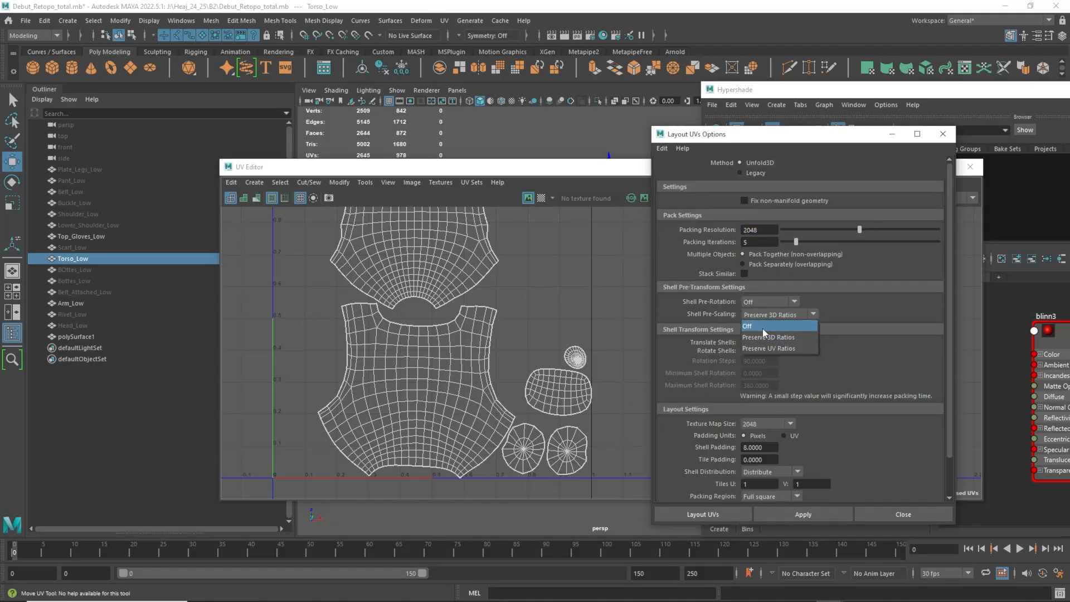
left_click(763, 326)
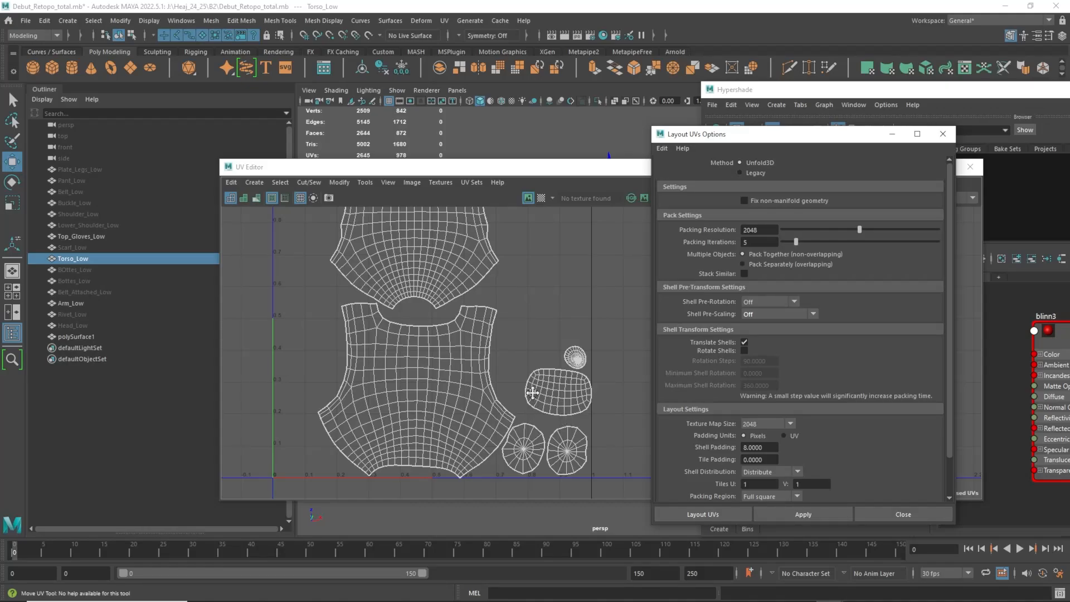
Apply the UV layout to repack the torso's shells while keeping their manual scaling
left_click(439, 326)
scroll(440, 362, "down", 2)
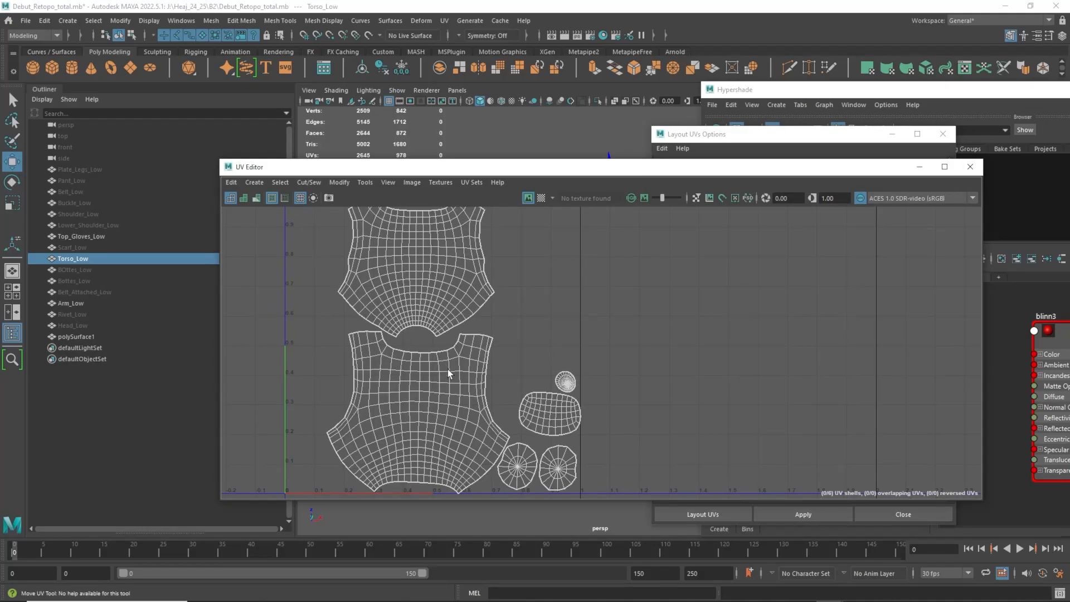
left_click_drag(726, 167, 694, 165)
left_click(757, 134)
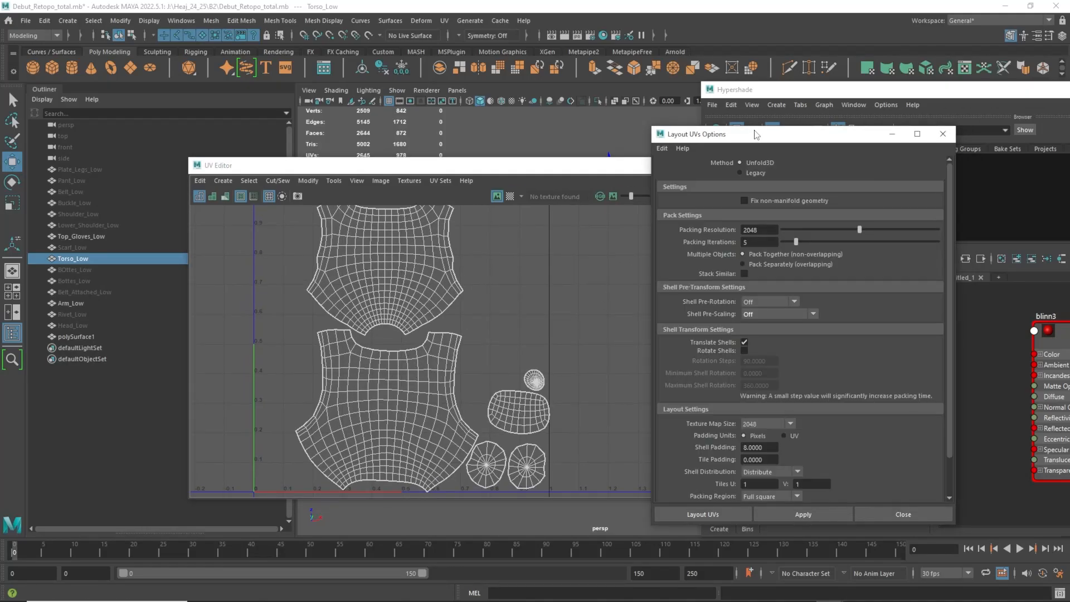
left_click(811, 513)
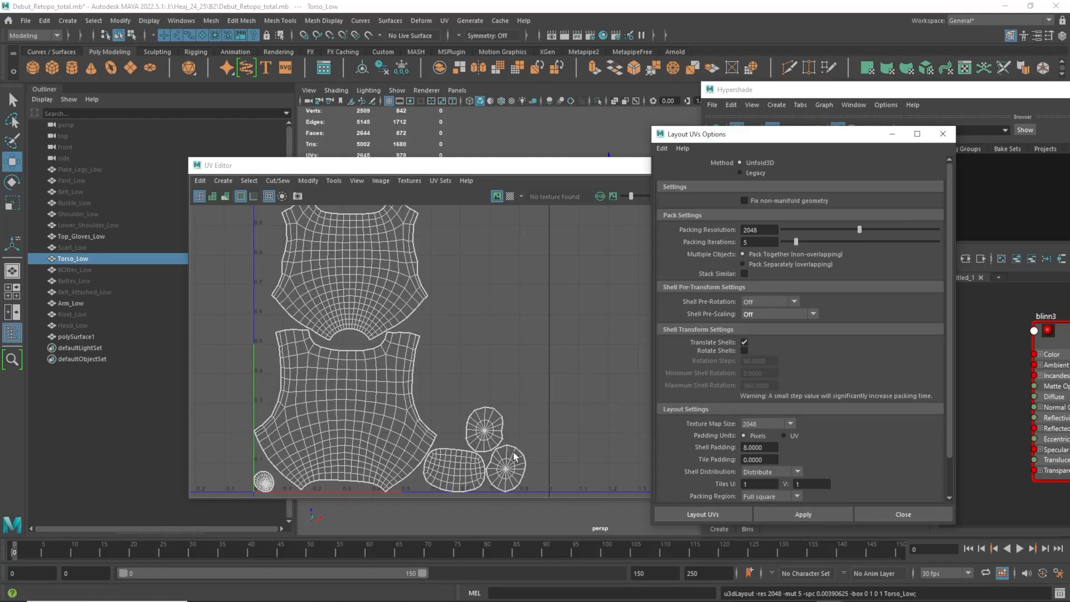
Minimize the UV Editor and the Layout UVs options window, and frame the torso mesh in the viewport
left_click(476, 369)
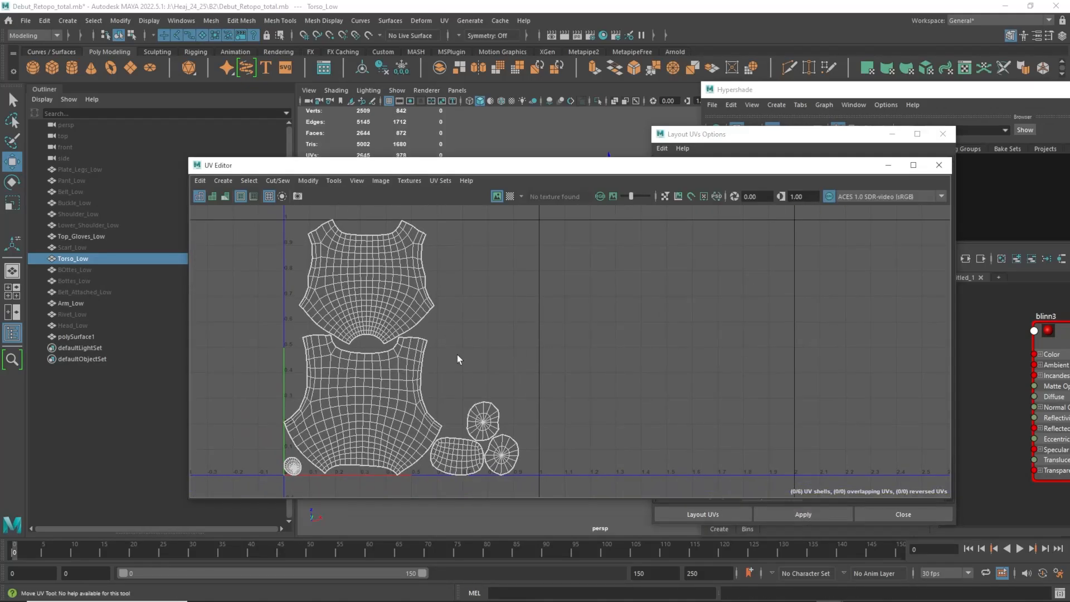
left_click(890, 164)
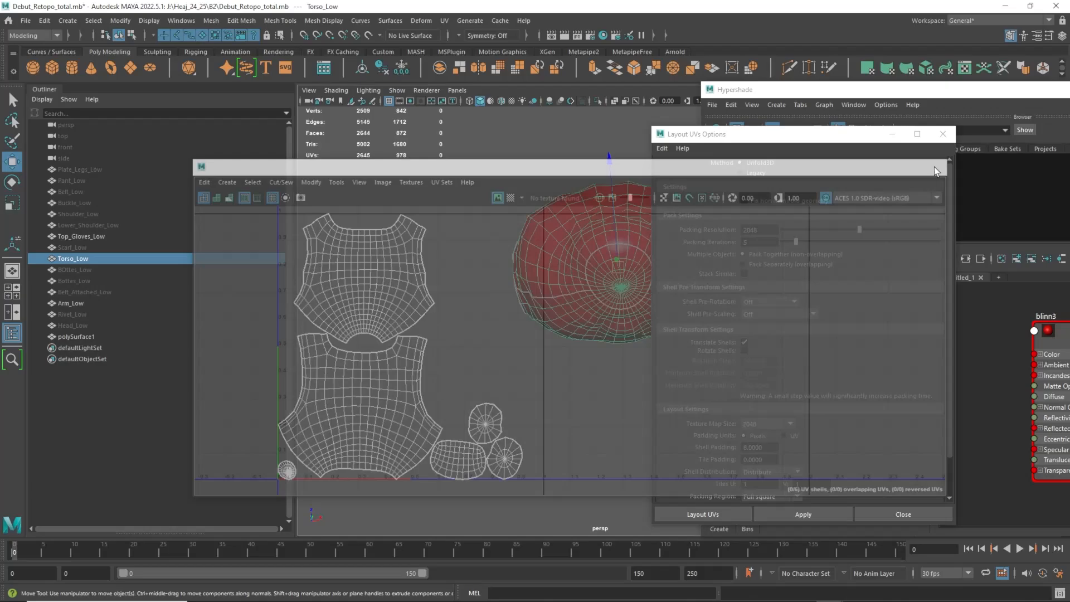
left_click(892, 135)
left_click_drag(625, 144, 631, 206, "alt")
key("f")
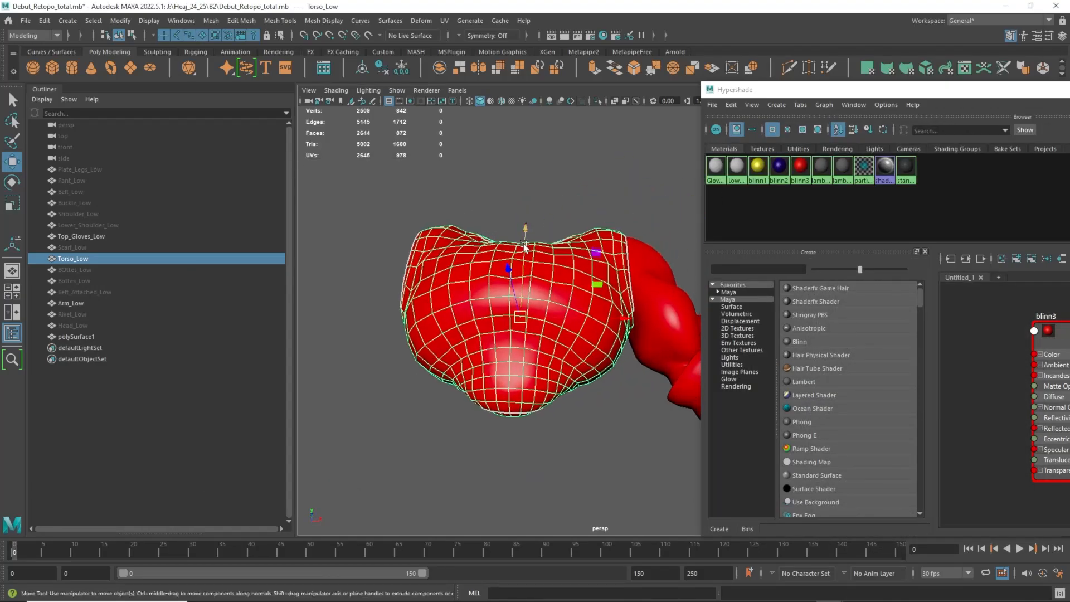
Select the glove cuff mesh around the wrist and return to object selection mode
key("F8")
left_click_drag(557, 221, 552, 271, "alt")
left_click(577, 288)
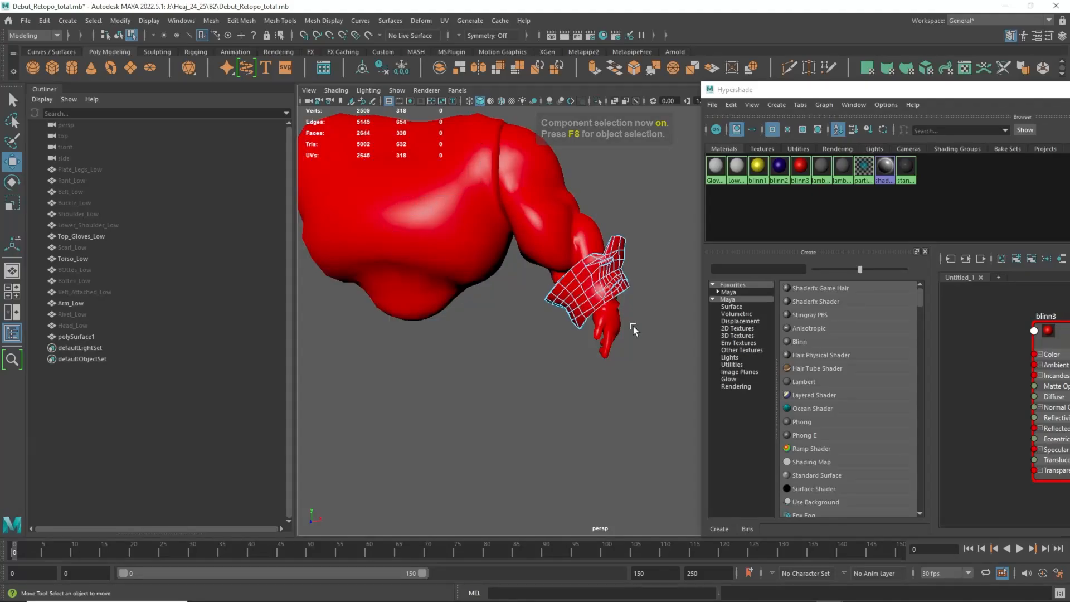
scroll(624, 334, "up", 2)
key("F8")
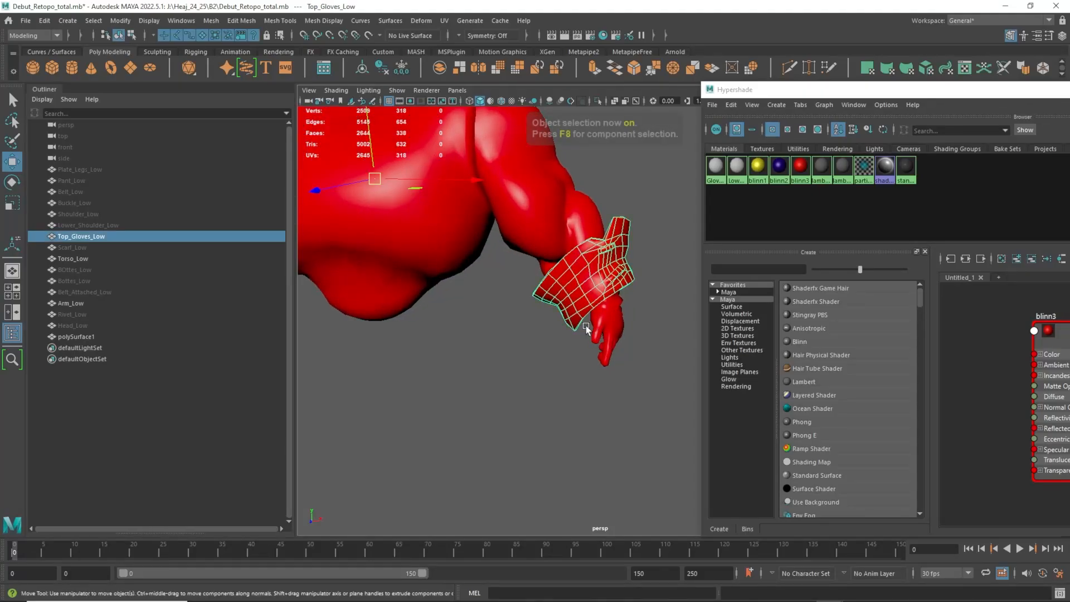
Unhide the Scarf_Low and Head_Low meshes, leaving the head selected
left_click(100, 248)
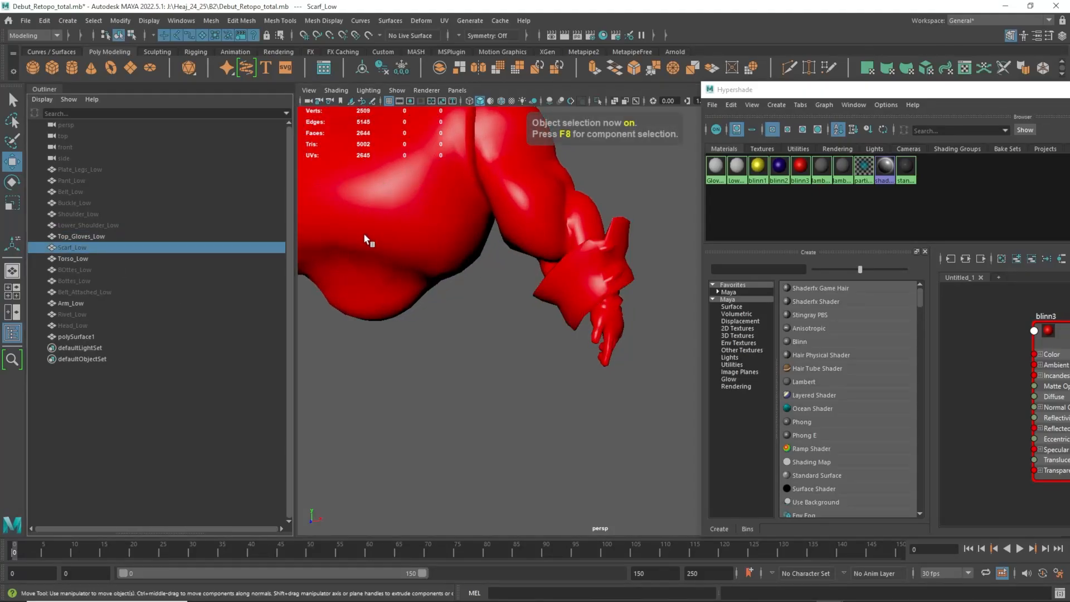
middle_click_drag(364, 233, 569, 348, "alt")
left_click(94, 269)
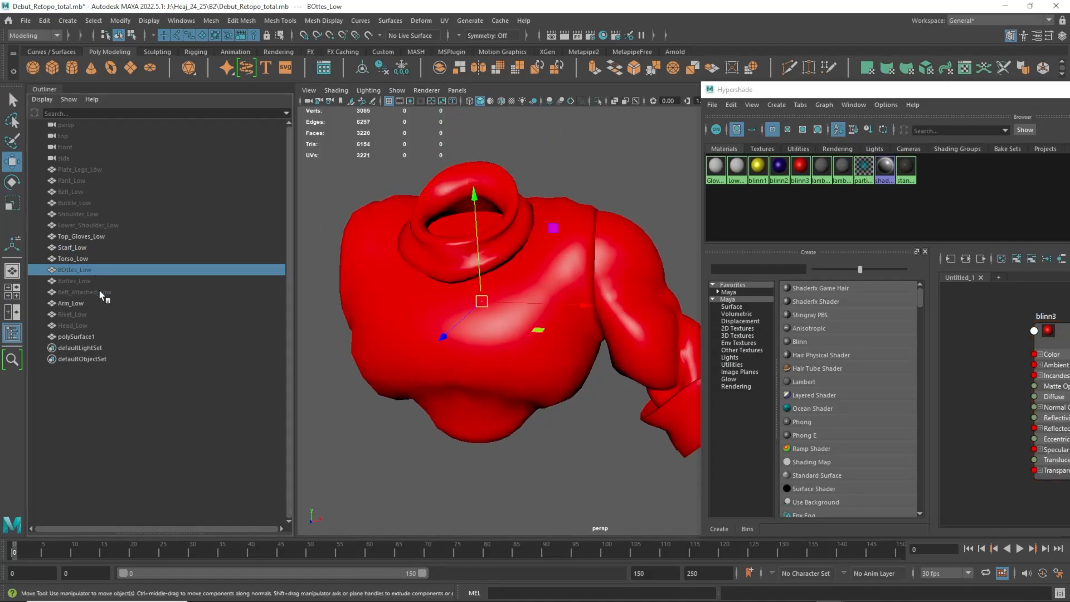
left_click(99, 291)
left_click(82, 314)
left_click(83, 304)
left_click(80, 325)
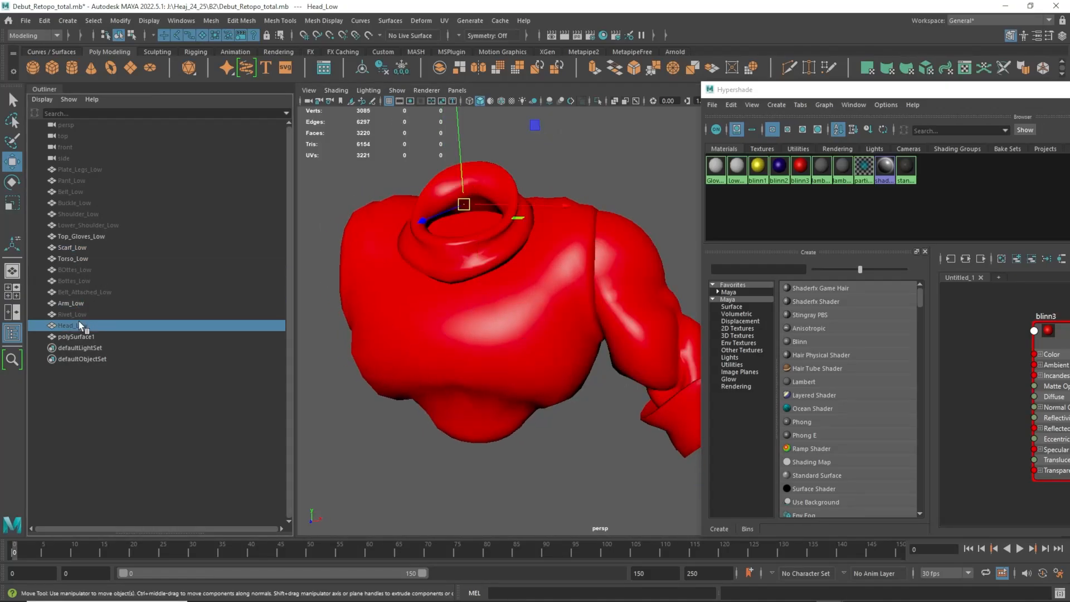
key("h")
left_click_drag(498, 203, 493, 233, "alt")
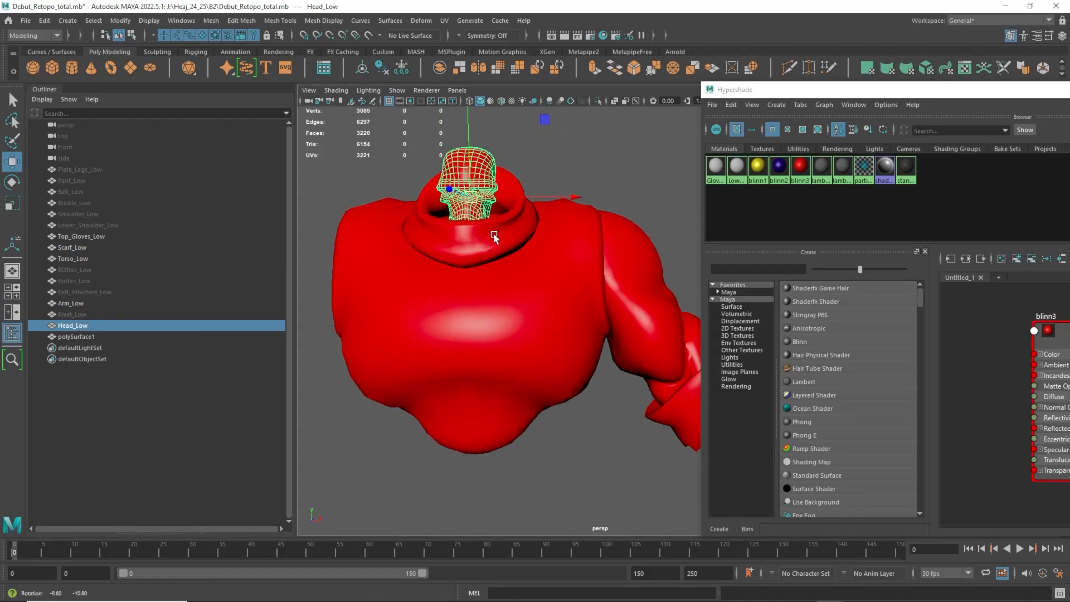
right_click_drag(493, 234, 463, 196, "alt")
left_click_drag(462, 196, 496, 172, "alt")
right_click_drag(512, 273, 551, 320, "alt")
middle_click_drag(498, 167, 564, 248, "alt")
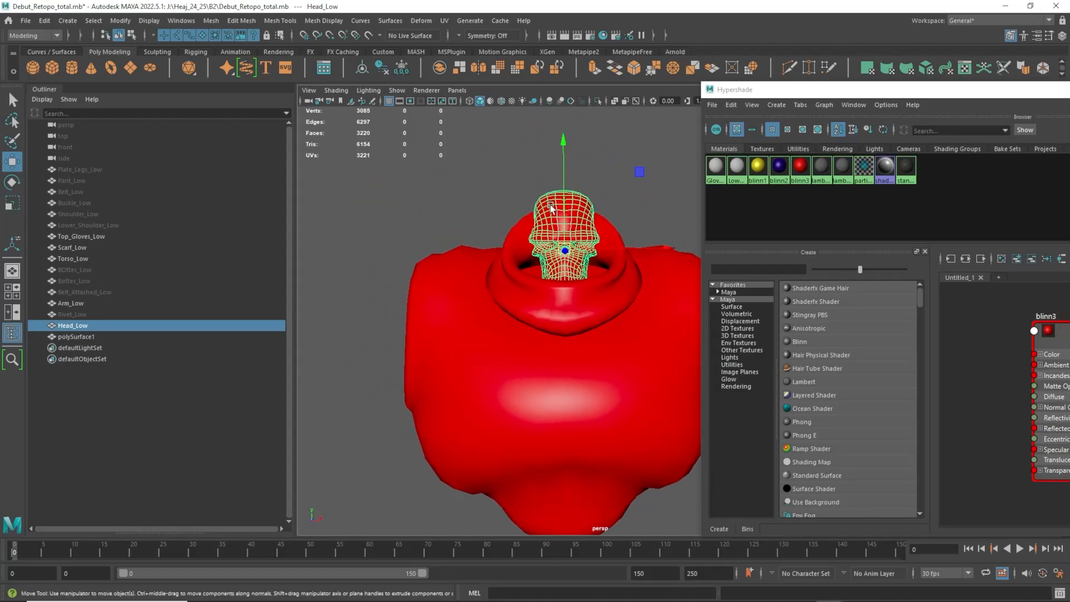